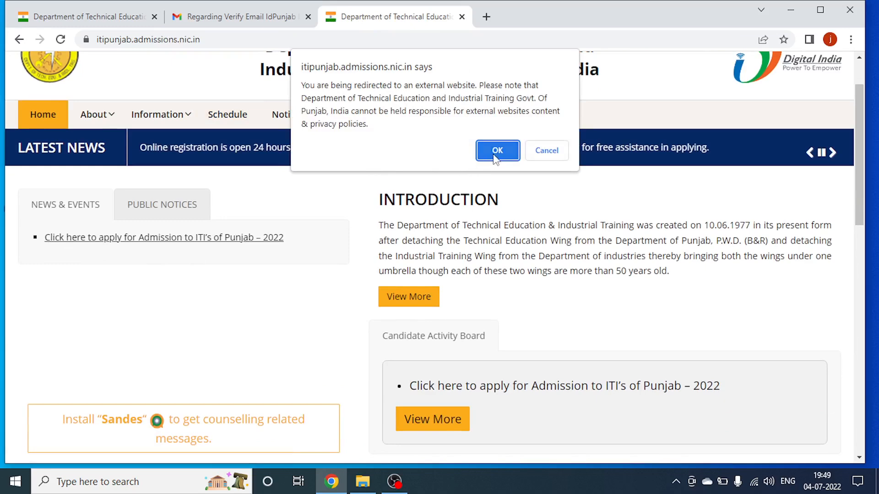
Accept the portal redirect and terminate the earlier active session to log in again.
click(496, 152)
scroll(347, 343, down, 2)
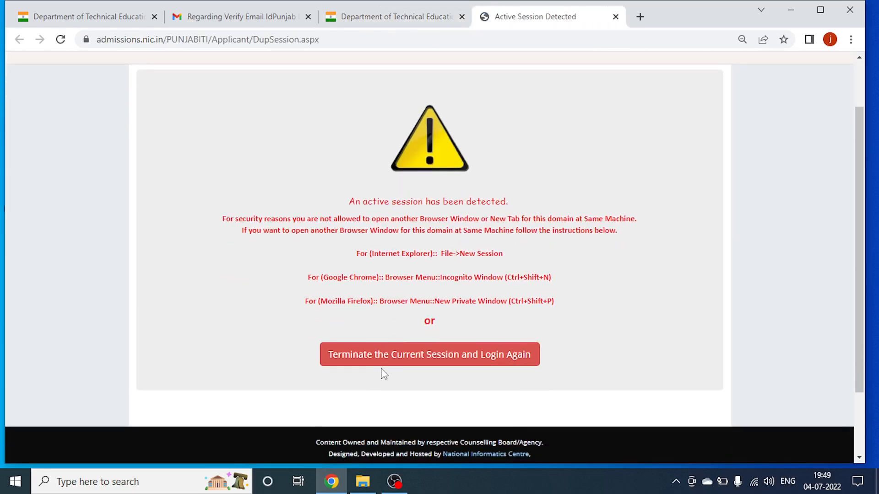
click(383, 362)
click(496, 126)
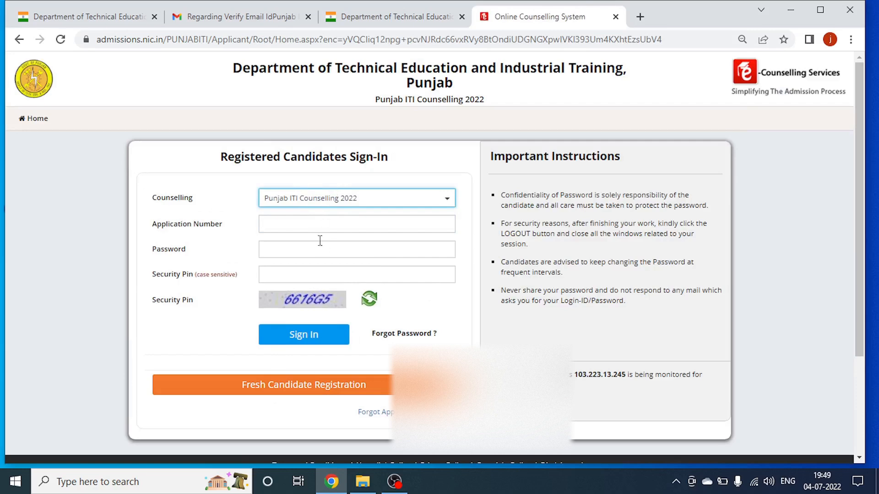
Begin a Fresh Candidate Registration and enter the candidate's, father's and mother's names.
click(303, 387)
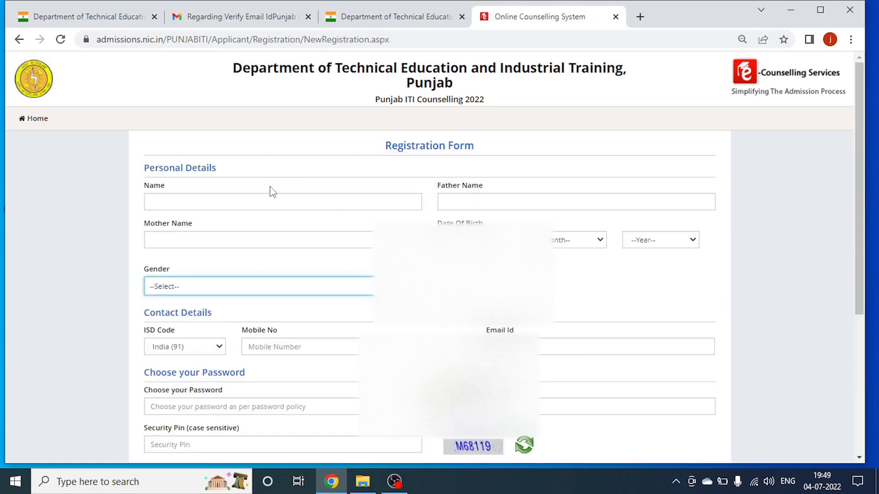
click(247, 204)
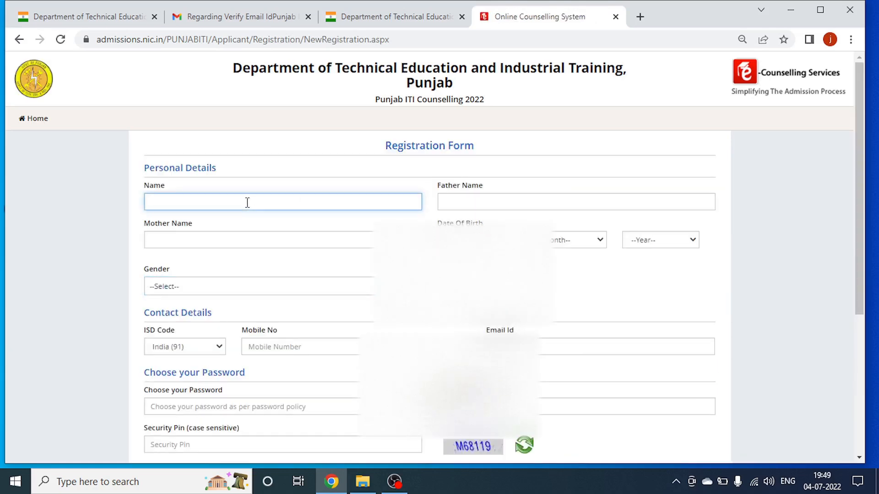
text(Deepk)
key(Tab)
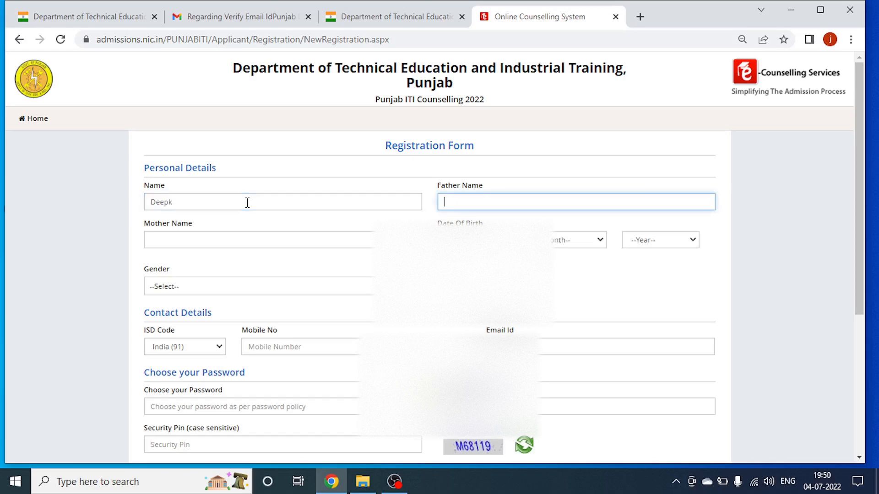
text(jita ram)
key(Tab)
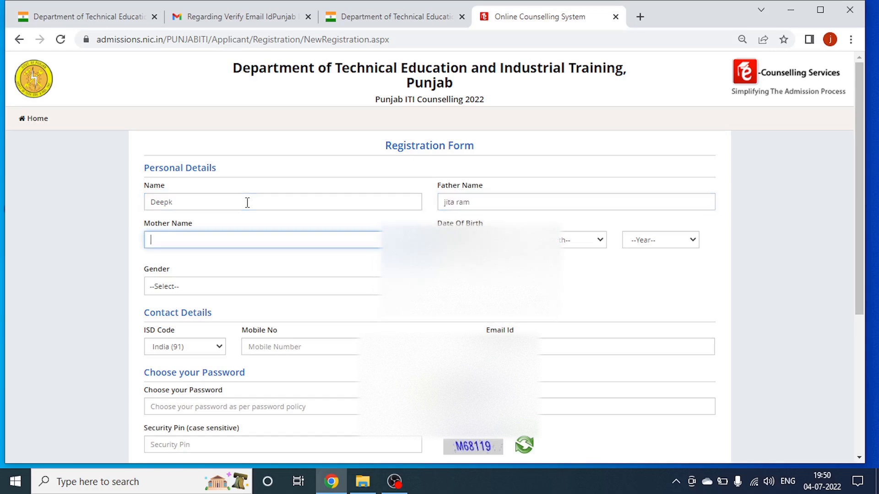
text(veena)
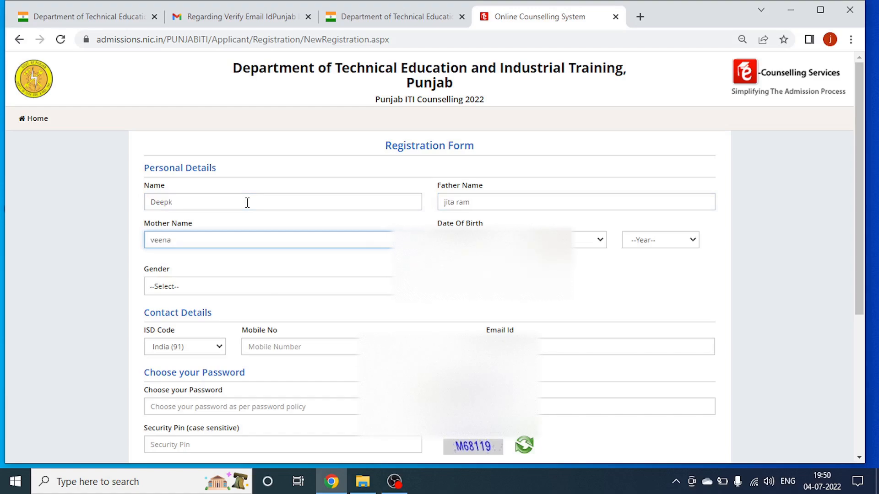
key(Tab)
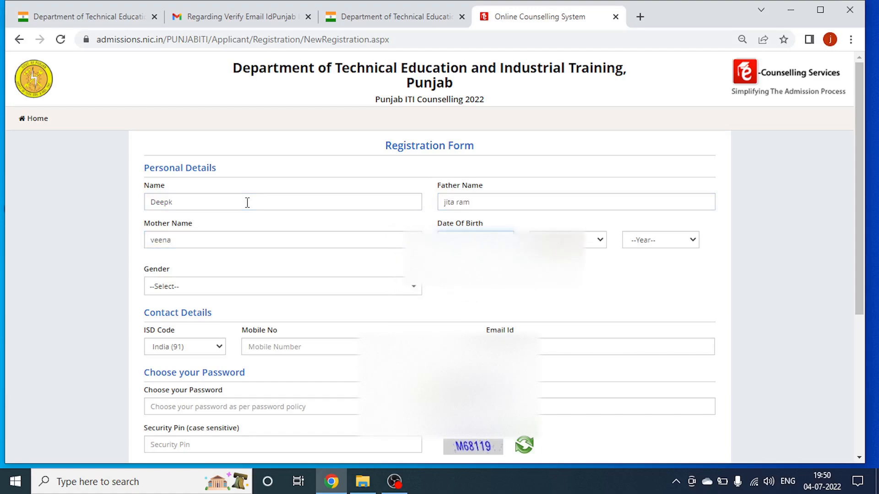
Set the date of birth to 01 January 1998 and the gender to Male.
click(568, 240)
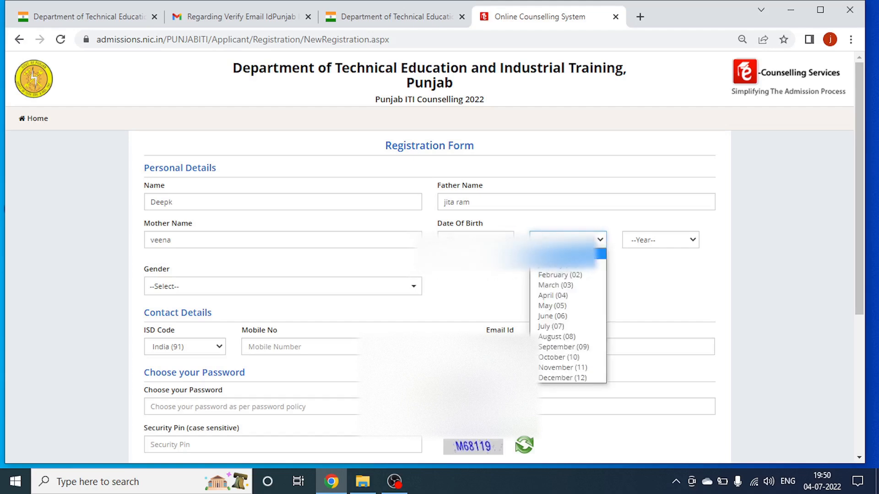
click(562, 265)
click(642, 246)
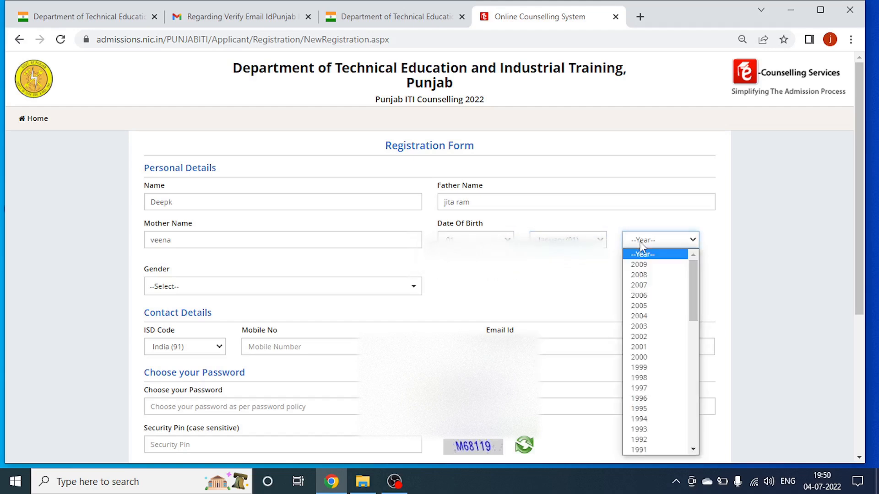
text(1999)
key(Down)
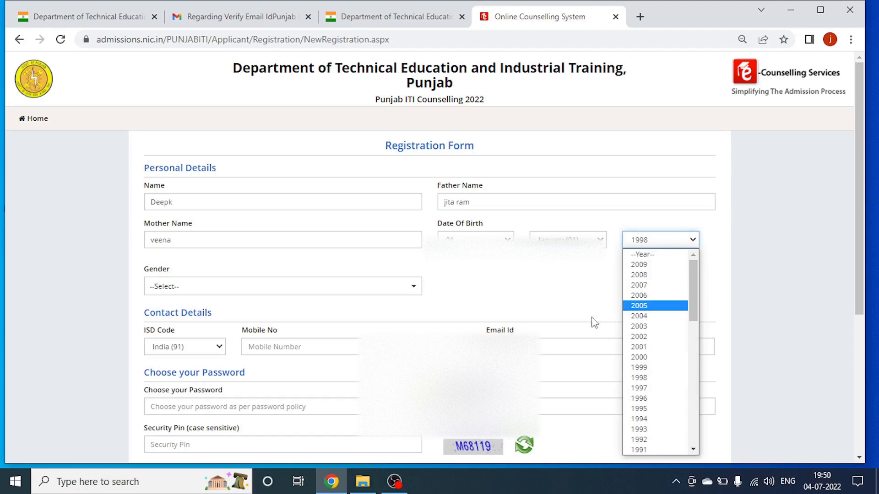
click(552, 286)
click(264, 286)
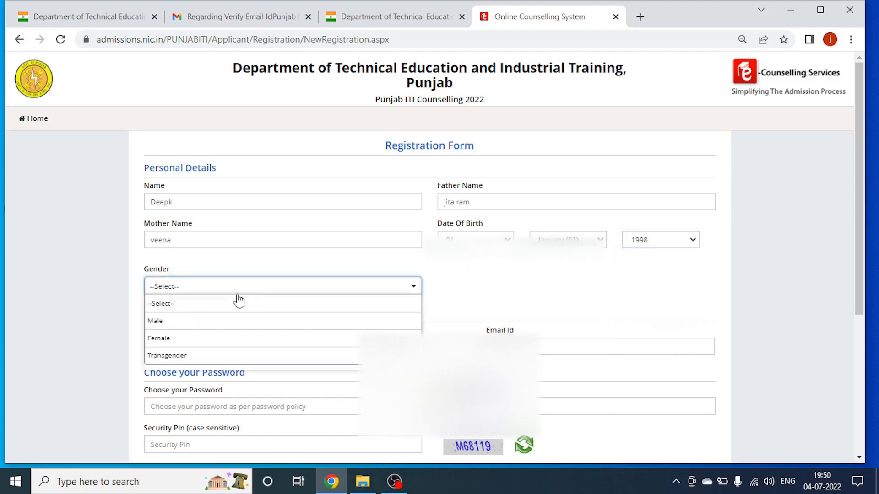
click(188, 320)
scroll(191, 230, down, 3)
click(278, 223)
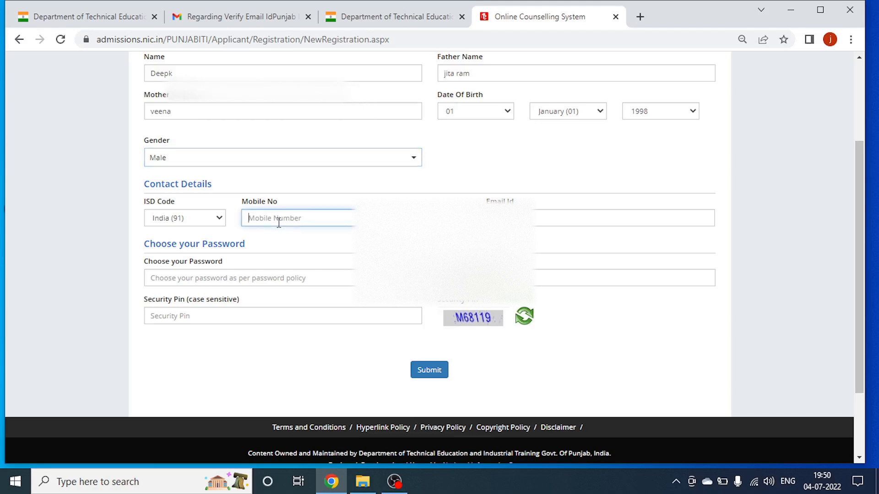
Type the candidate's mobile number (ISD 91) and e-mail address into the registration form.
text(7)
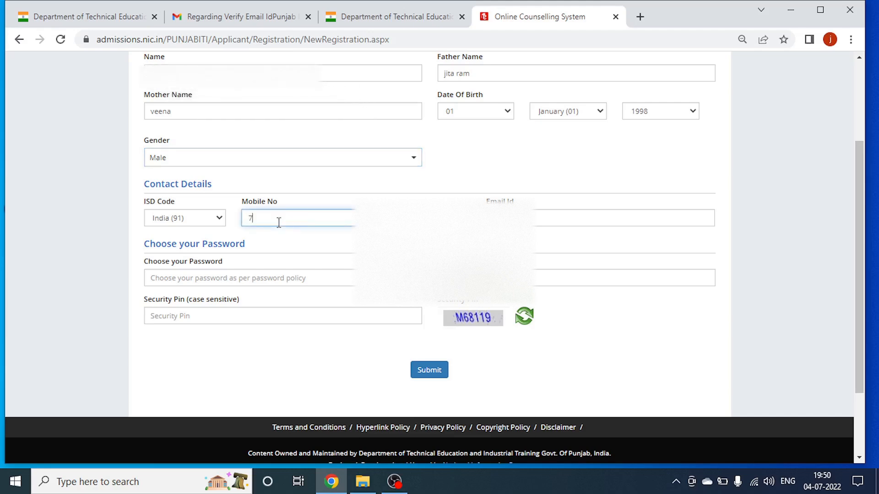
text(34)
key(BackSpace)
key(BackSpace)
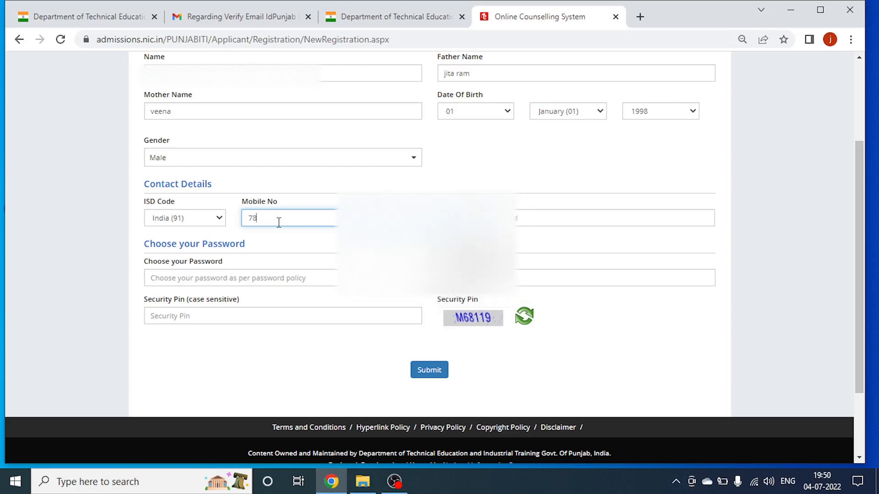
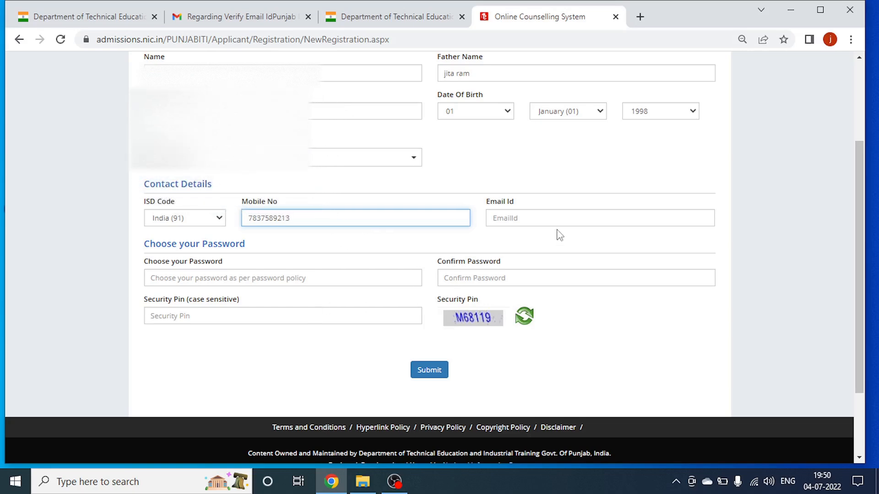
click(541, 224)
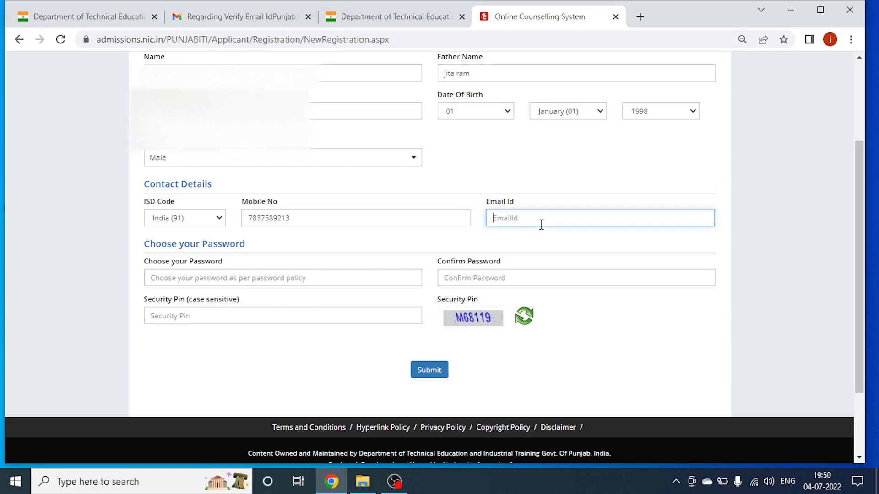
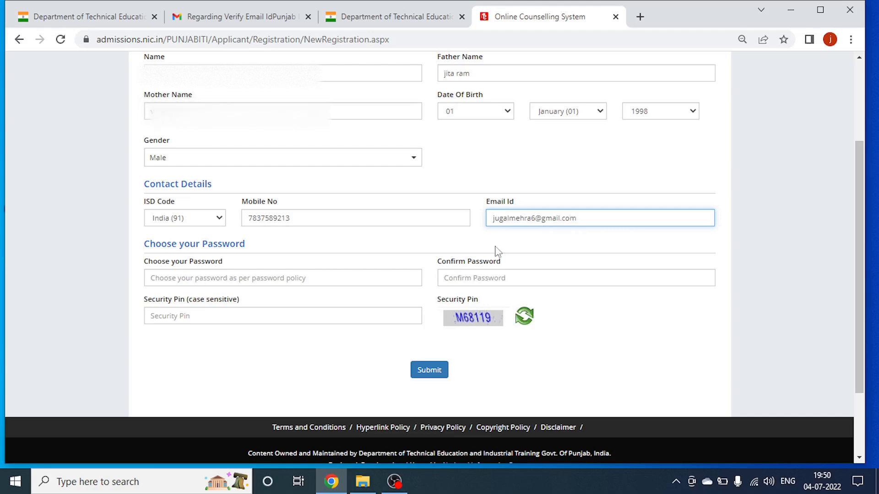
click(370, 273)
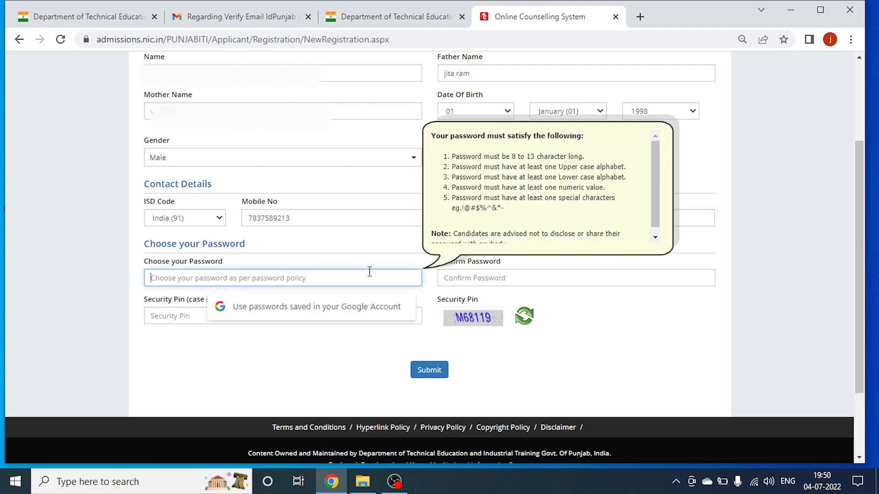
Enter and confirm the account password, fill in the displayed security pin, and submit.
text(••)
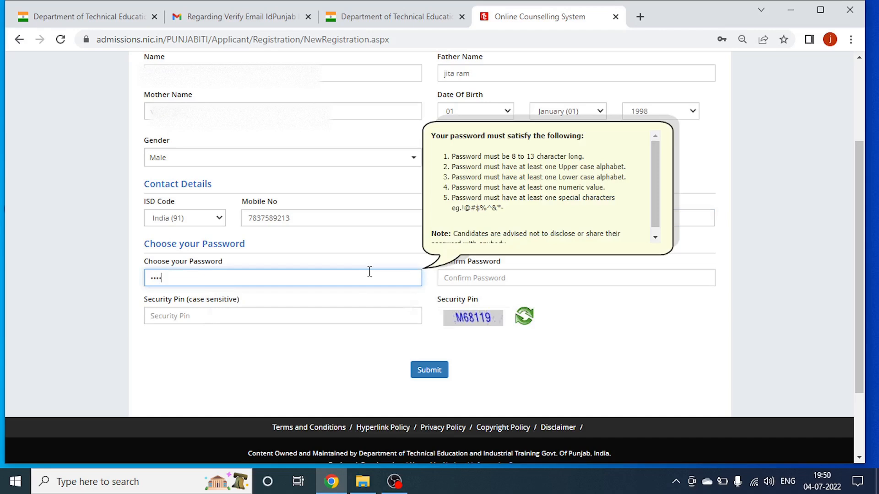
text(•••••••)
key(Tab)
text(•••••)
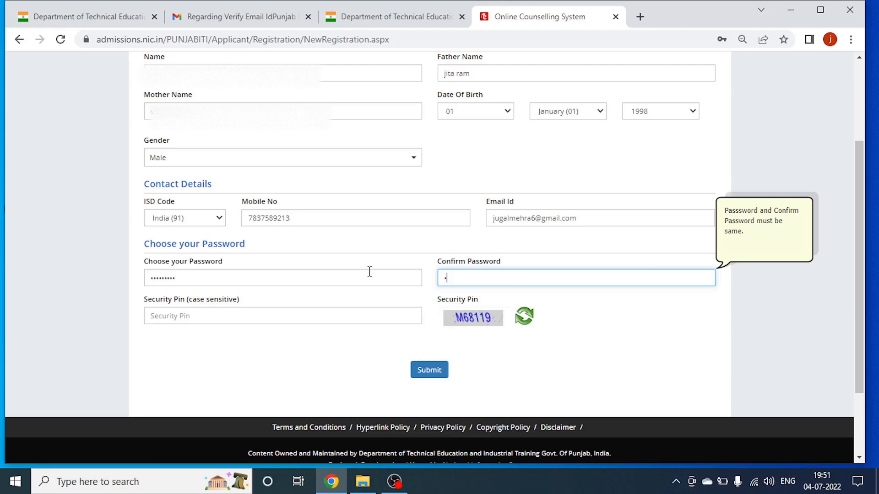
text(••••)
click(399, 323)
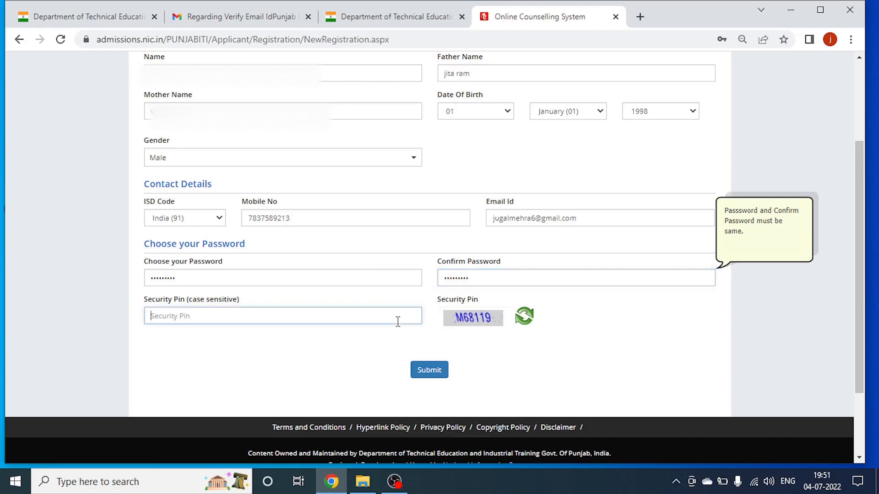
text(M)
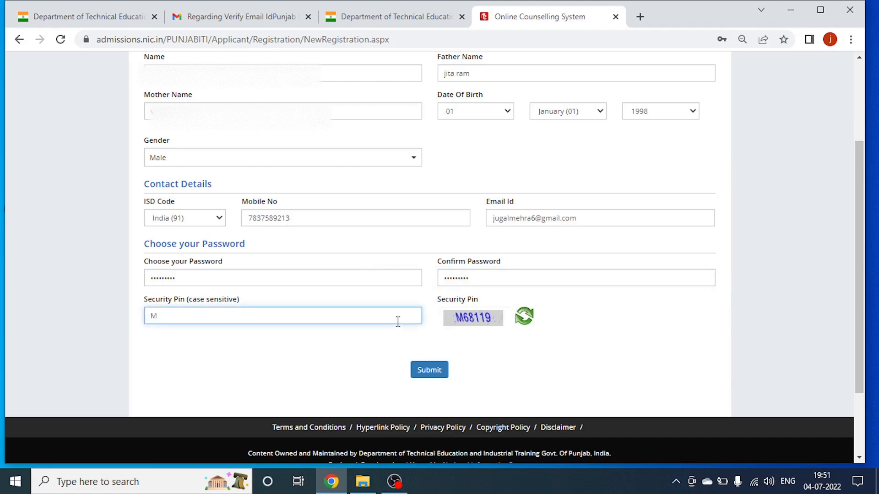
text(67)
text(8)
text(119)
click(439, 370)
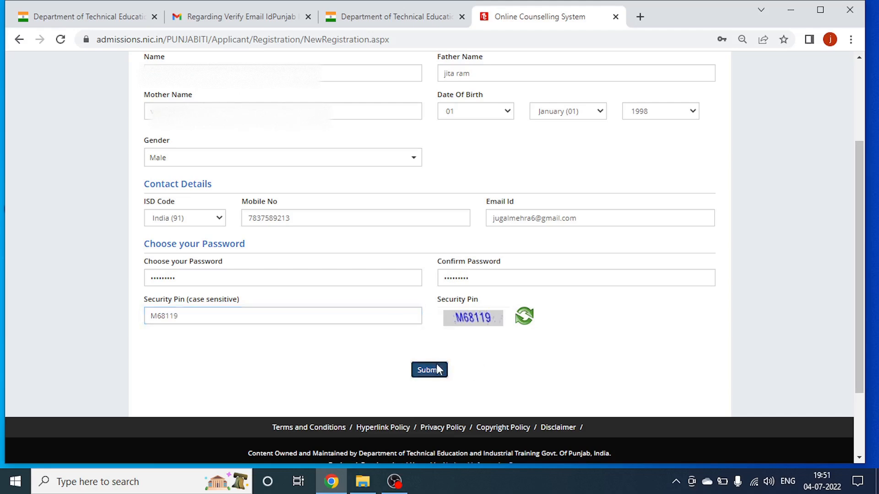
Confirm the submission and send the Review Page via Submit & Next for OTP verification.
click(414, 279)
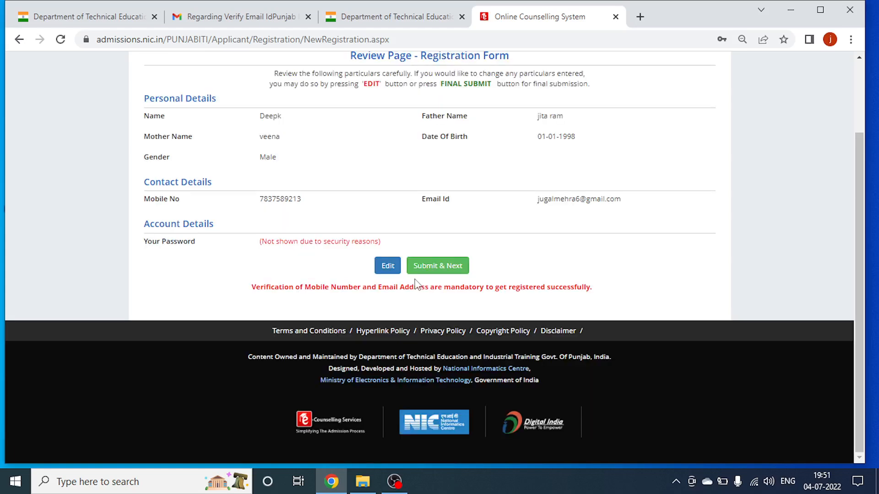
click(432, 269)
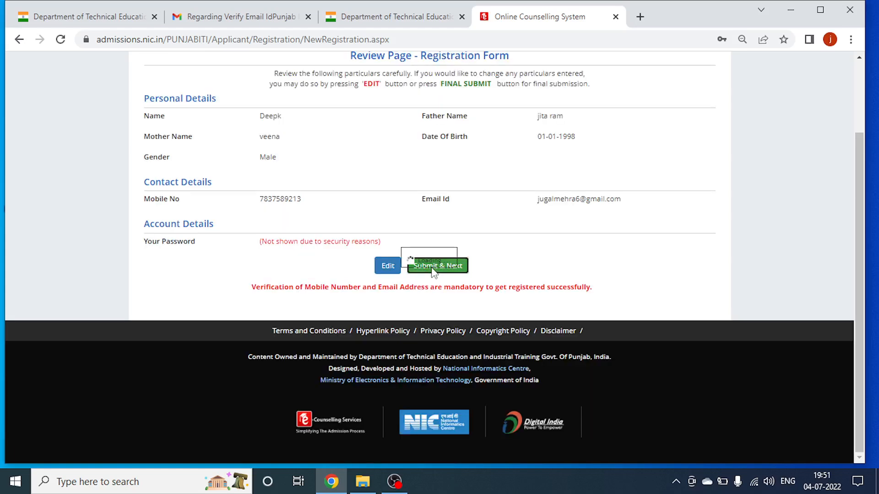
click(440, 228)
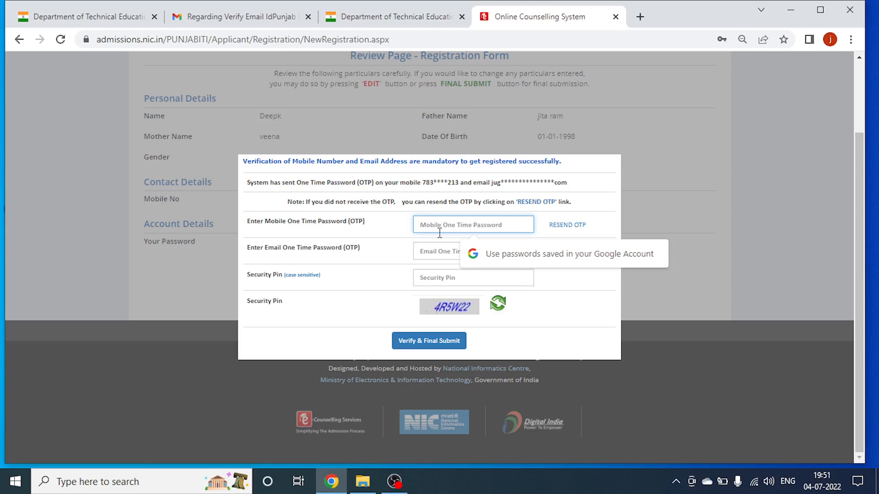
Enter the mobile OTP, e-mail OTP and security pin, then Verify & Final Submit.
text(12)
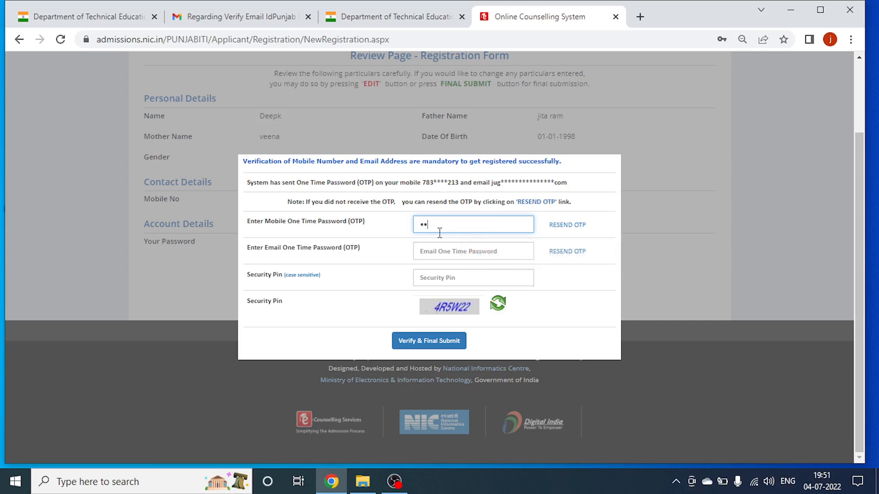
text(345)
click(444, 251)
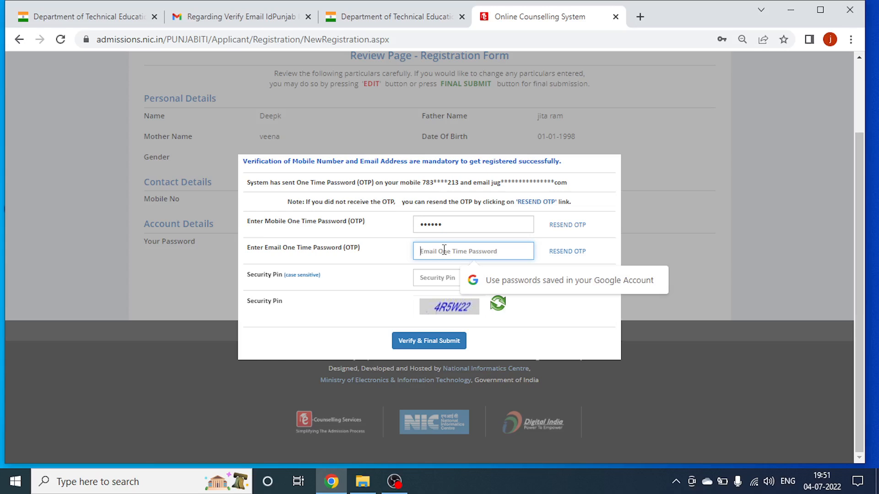
text(12)
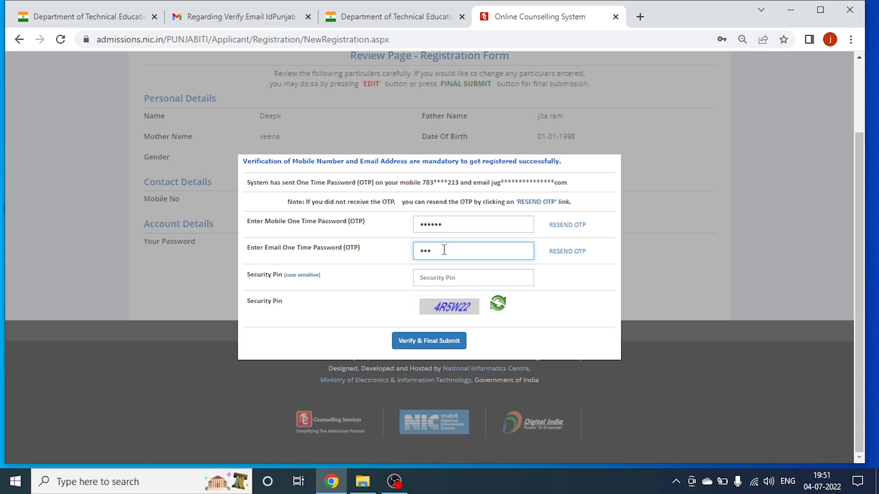
text(34)
click(452, 279)
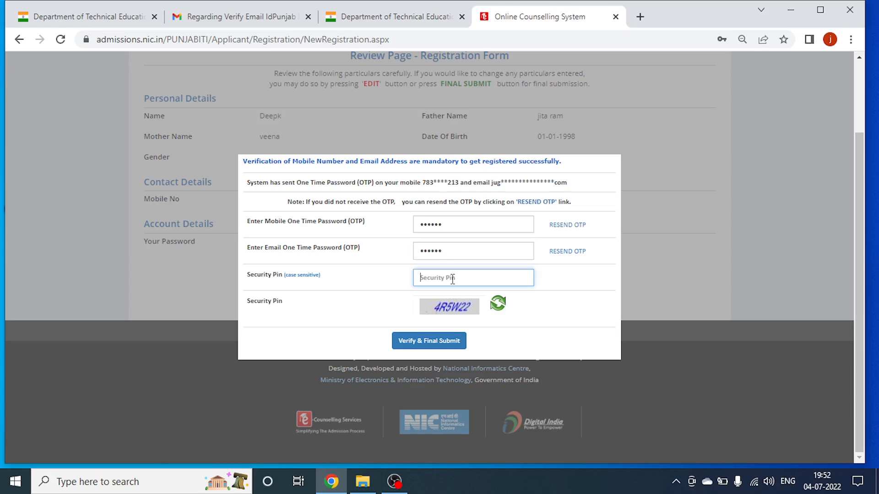
text(4r5W)
key(BackSpace)
key(BackSpace)
text(5)
text(2)
key(BackSpace)
text(W22)
click(434, 345)
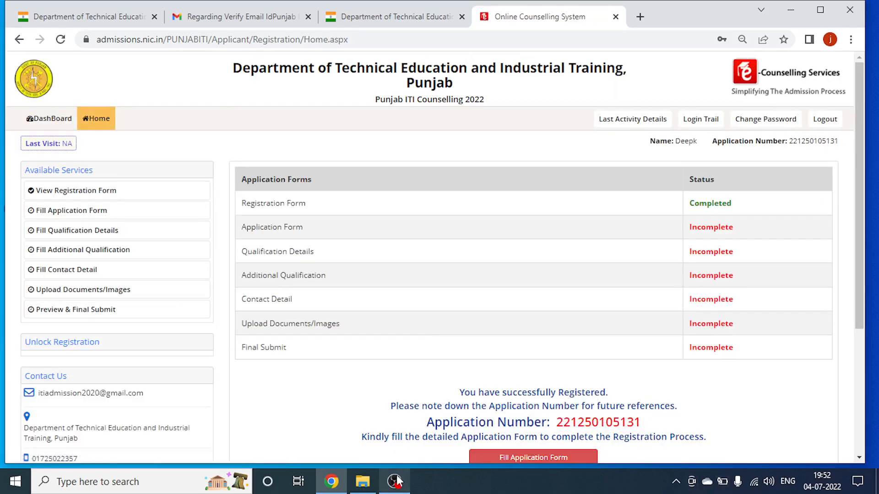
Select the new application number on the dashboard and copy it.
click(396, 480)
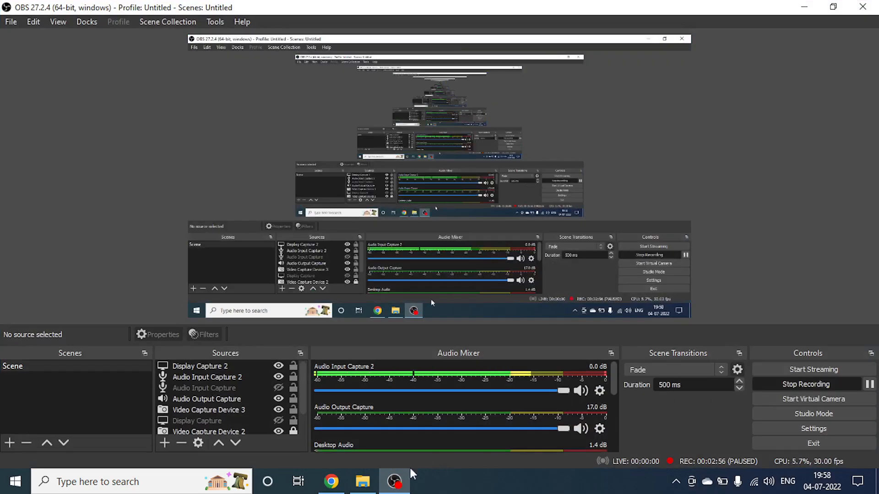
click(394, 481)
scroll(632, 401, down, 2)
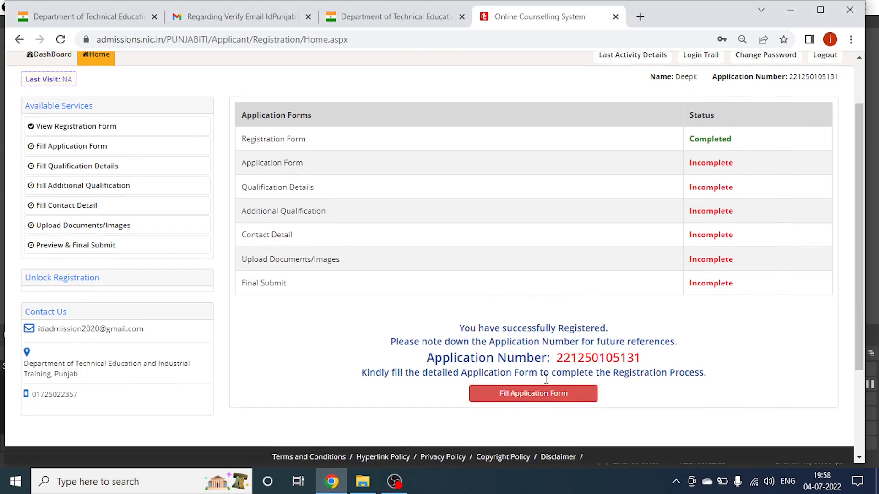
drag(556, 359, 660, 366)
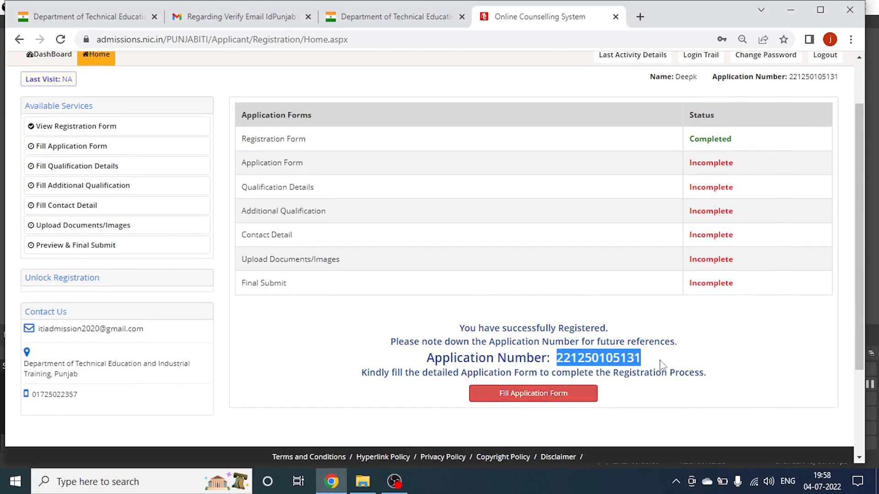
right_click(630, 358)
click(650, 367)
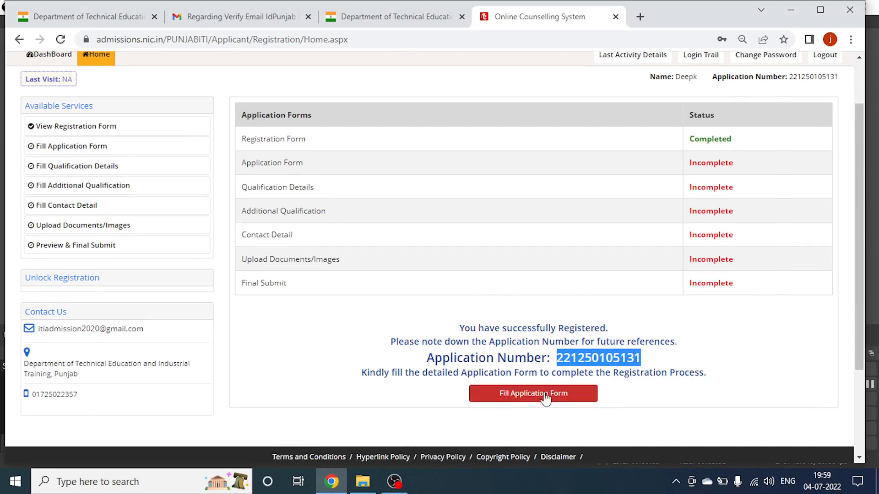
Open the Application Form and set domicile state Punjab and category SC.
click(542, 397)
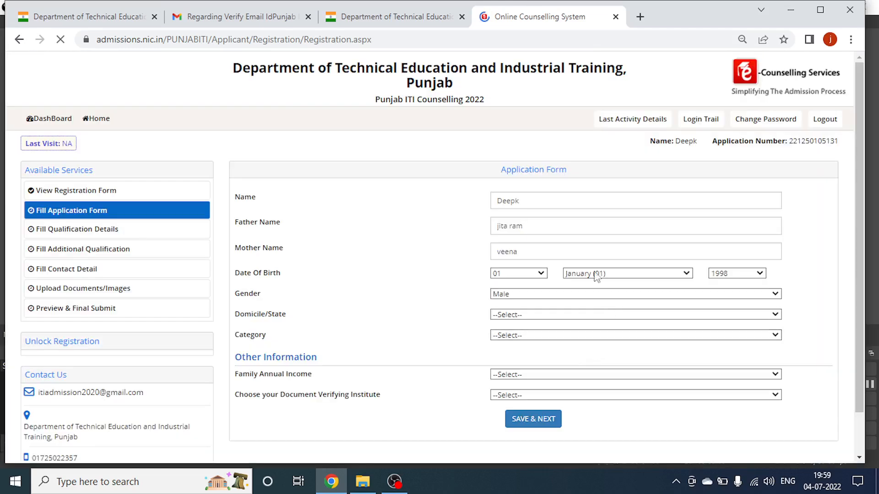
click(533, 272)
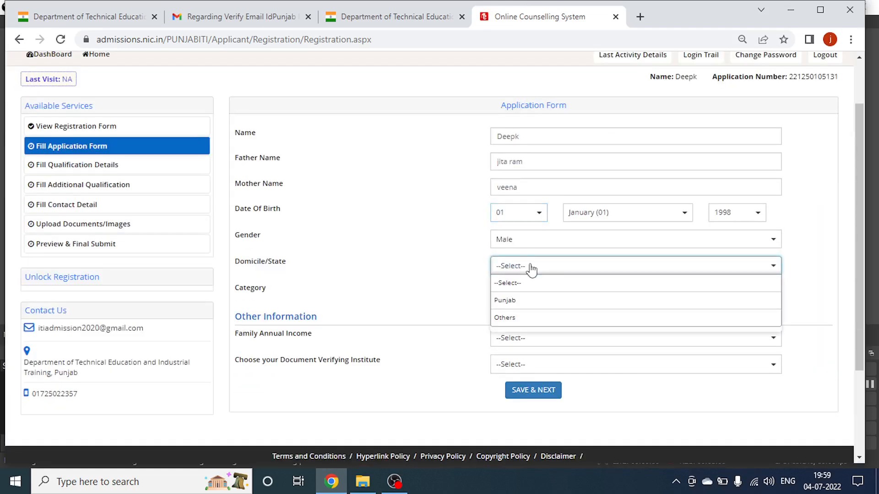
click(526, 300)
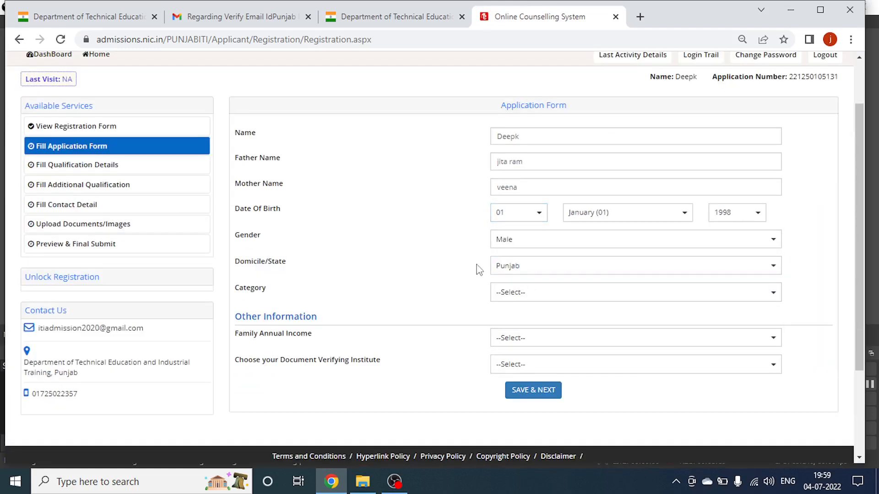
click(529, 294)
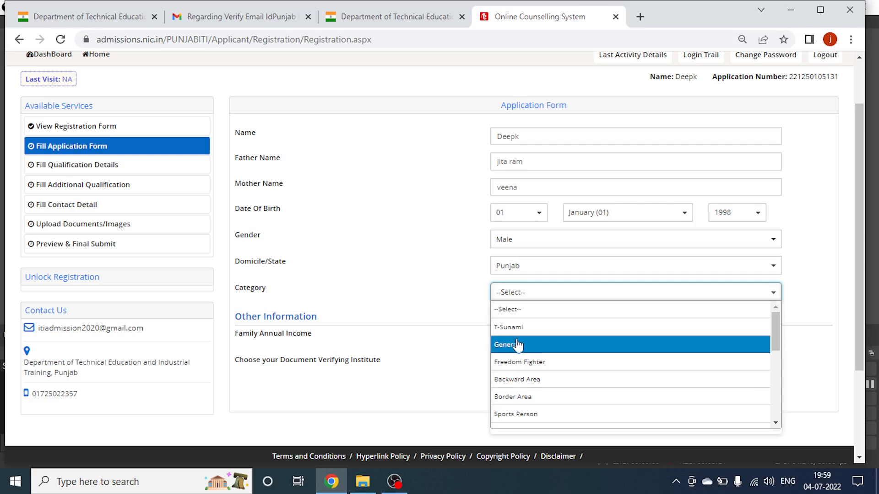
scroll(517, 378, down, 1)
text(sc)
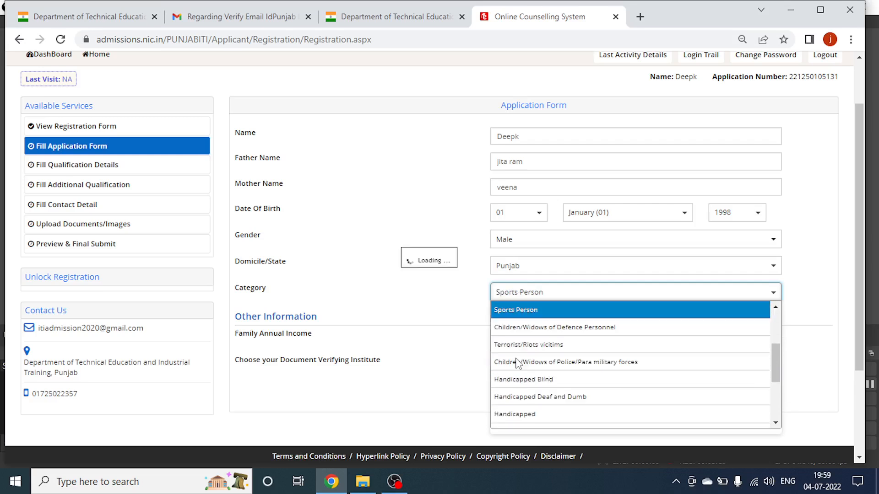
key(Return)
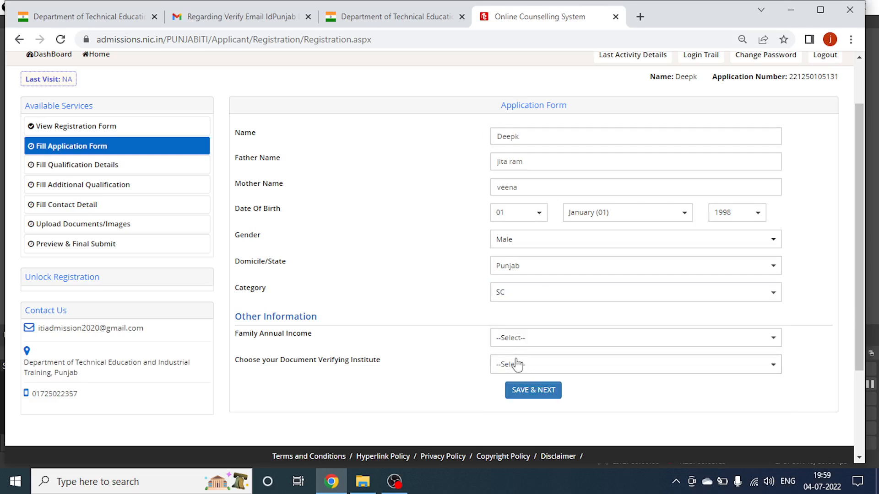
Choose Upto 2.5 Lakh family income and Govt. I.T.I. Pathankot as verifying institute, then save.
click(523, 339)
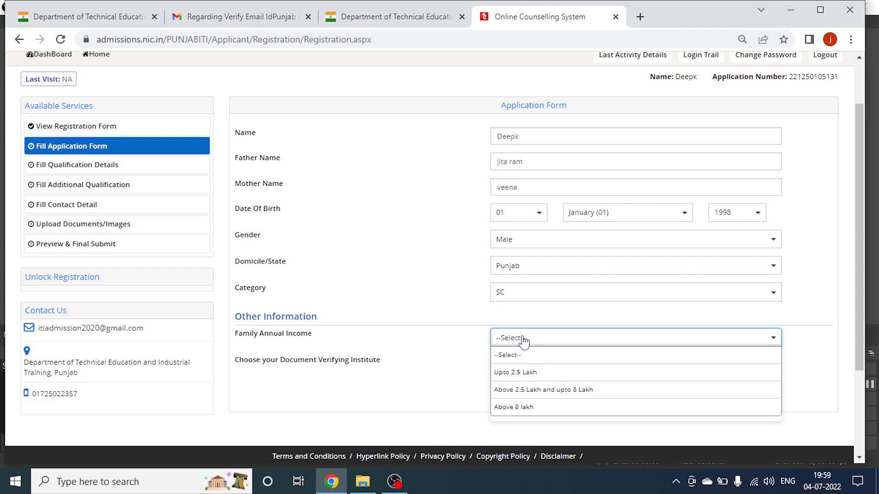
click(522, 372)
click(555, 365)
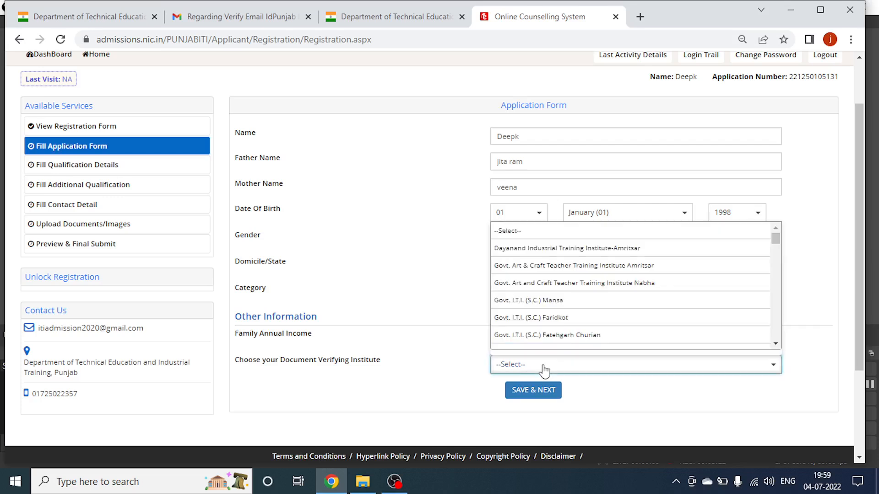
scroll(533, 299, down, 5)
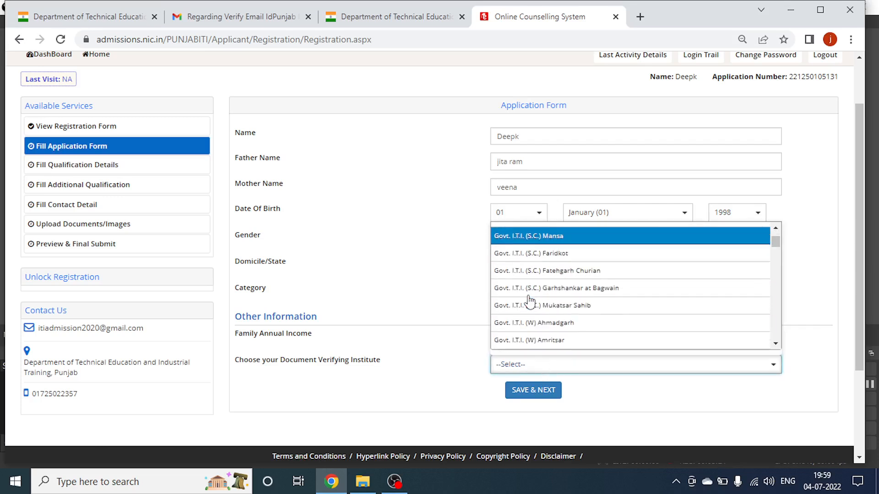
scroll(530, 302, down, 8)
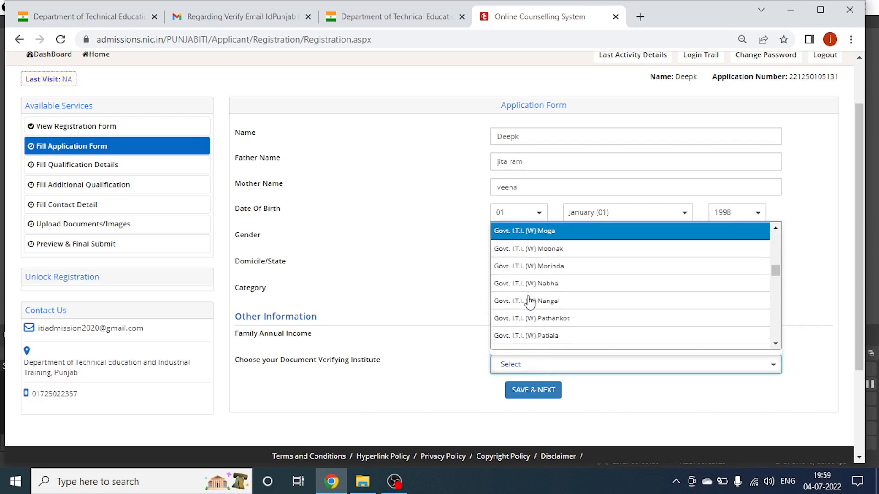
scroll(530, 302, down, 8)
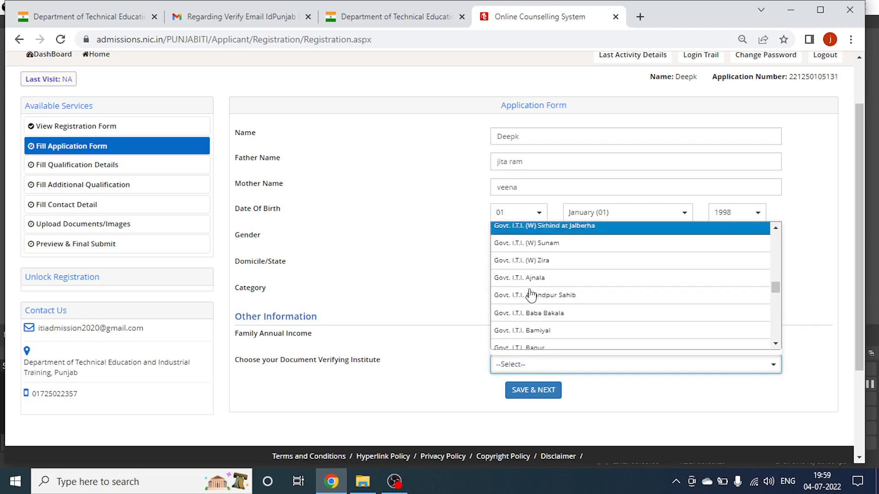
scroll(531, 297, down, 5)
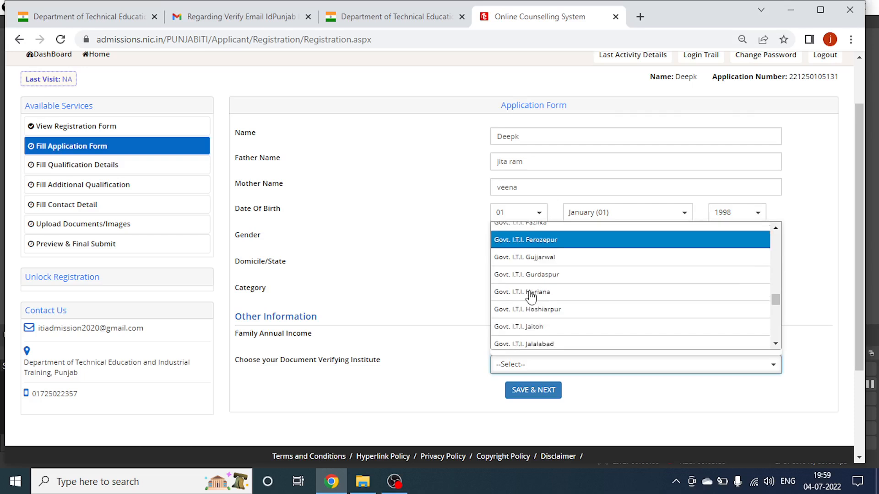
scroll(537, 315, down, 4)
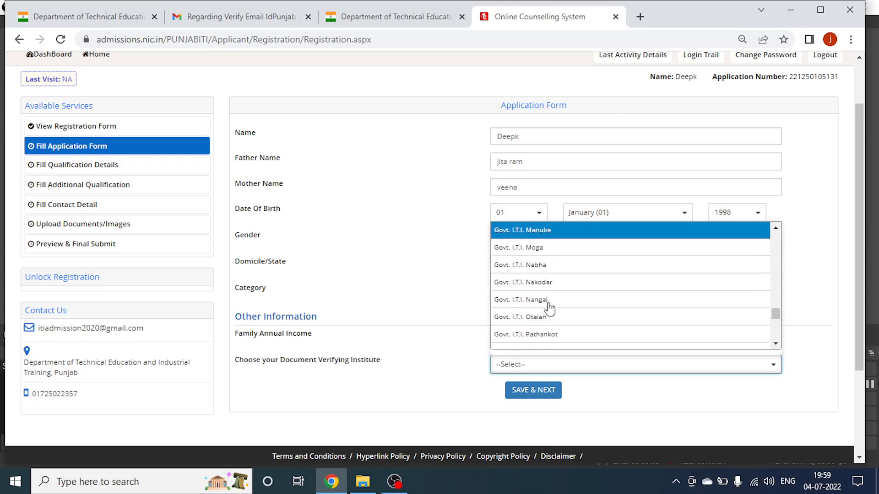
click(549, 334)
click(537, 384)
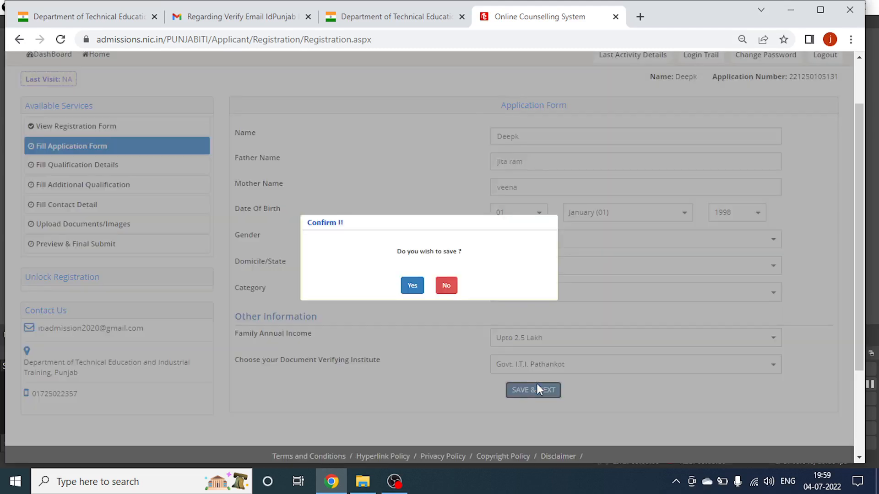
Confirm the save, enable Class 8th details, and mark it Passed in 2018.
click(412, 286)
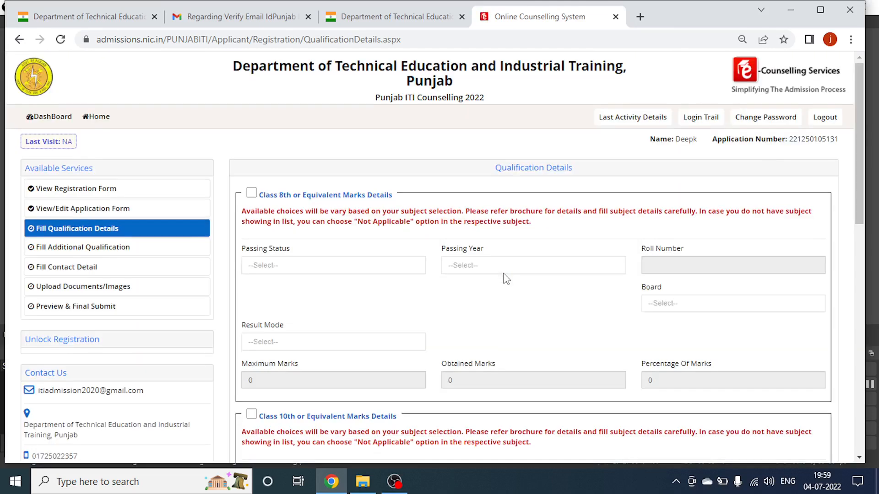
scroll(504, 274, down, 3)
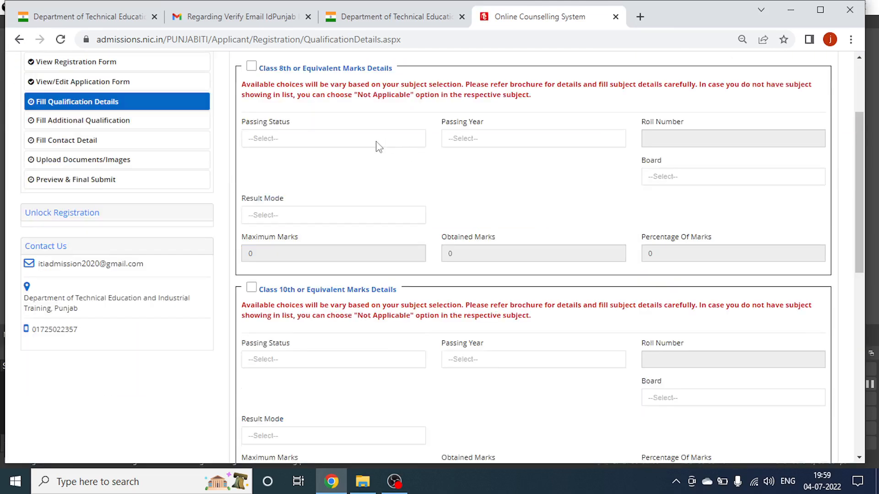
click(252, 68)
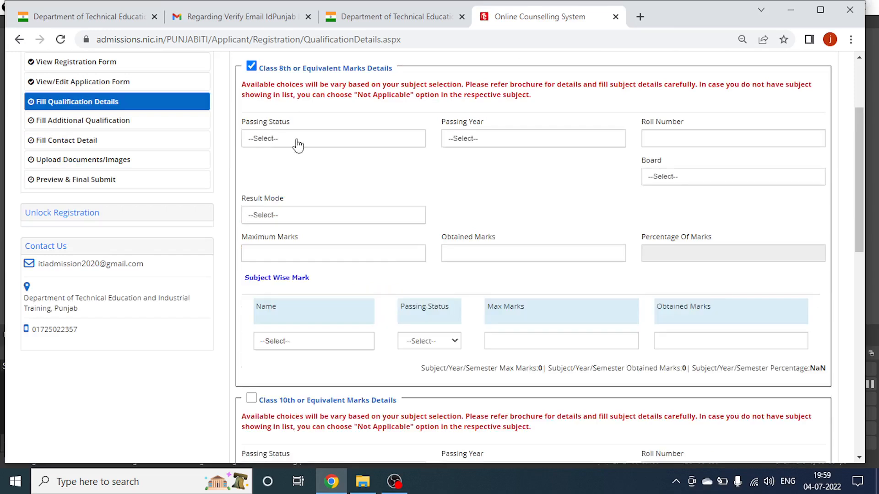
click(317, 139)
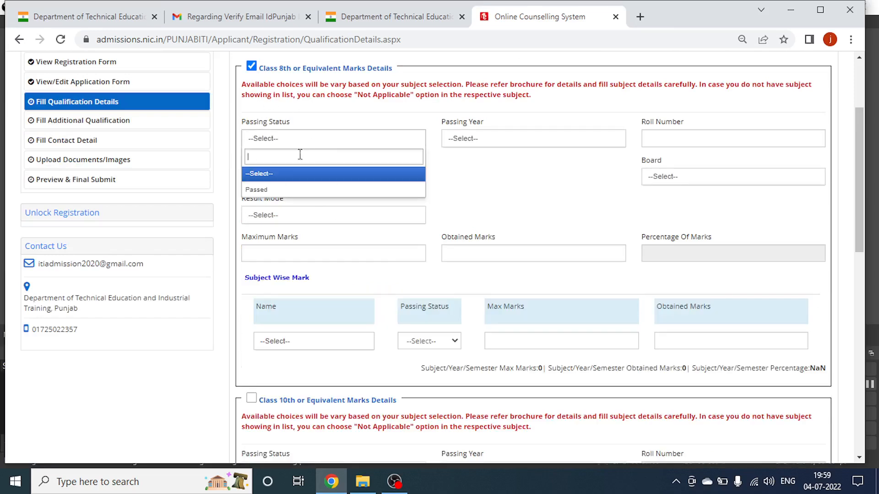
click(273, 189)
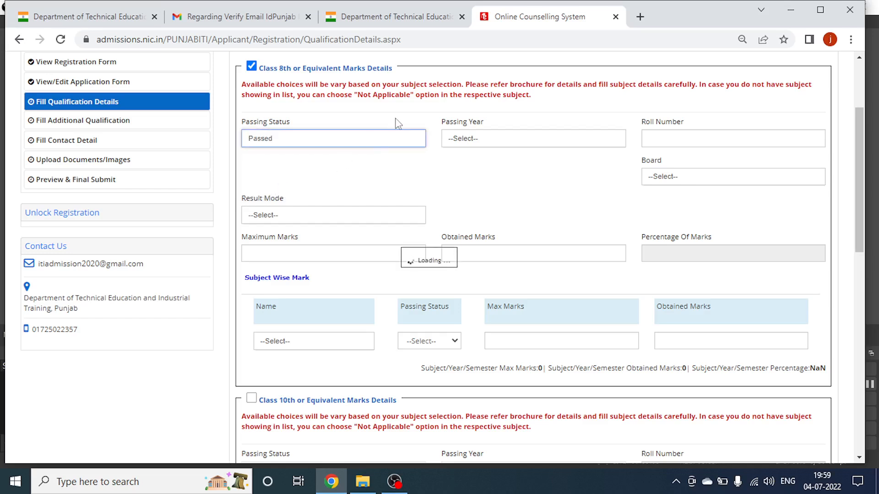
click(463, 141)
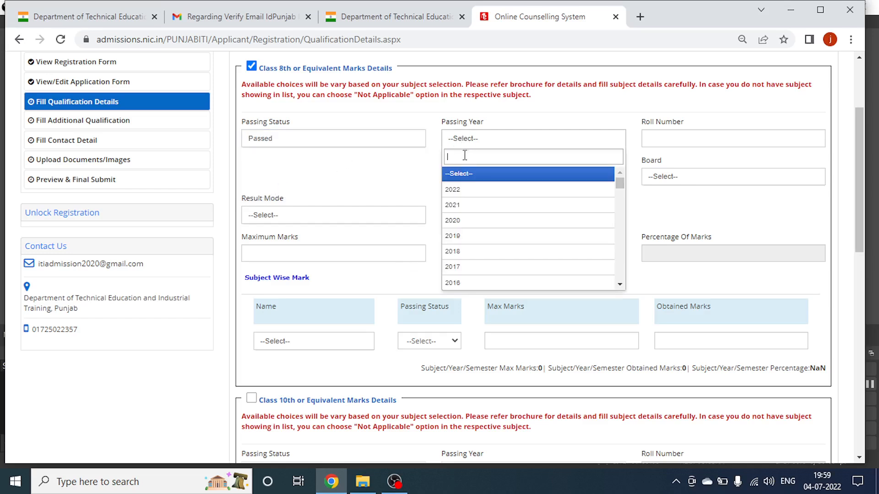
click(466, 191)
click(509, 143)
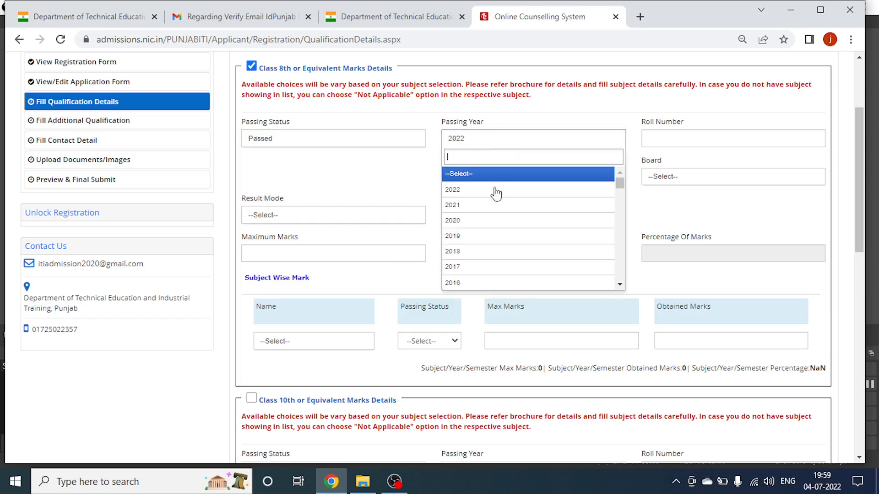
click(476, 251)
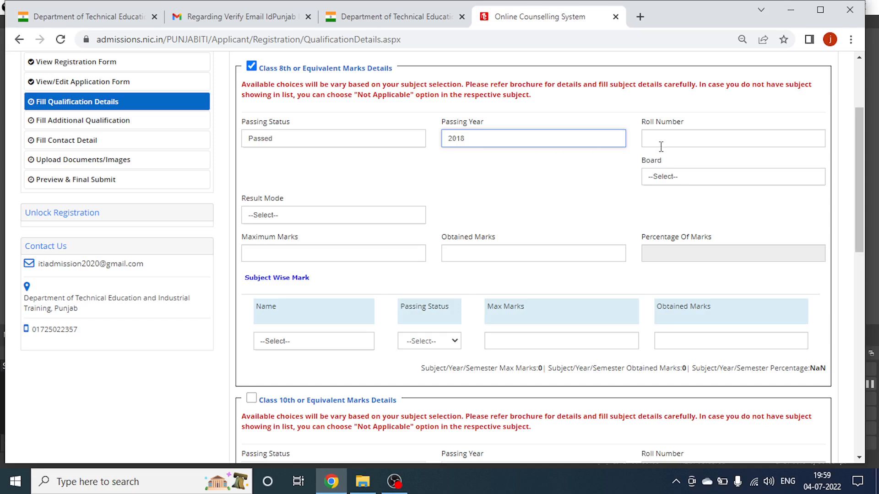
click(394, 482)
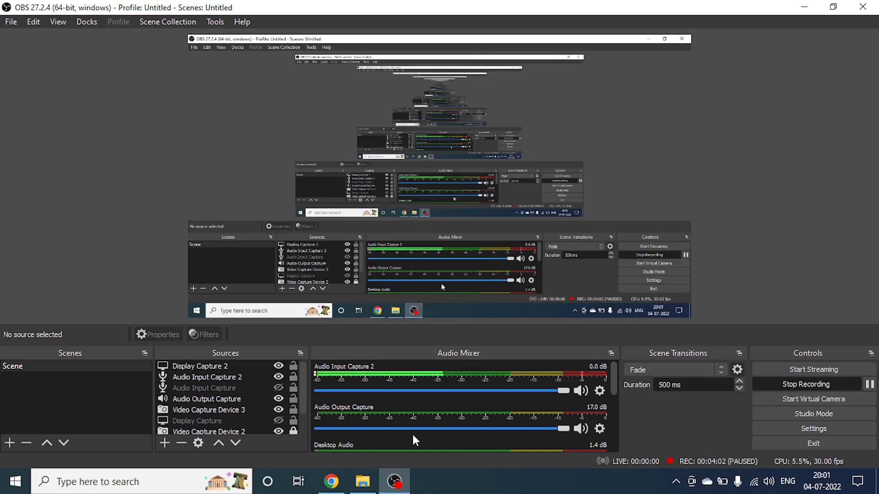
click(332, 481)
scroll(300, 178, up, 1)
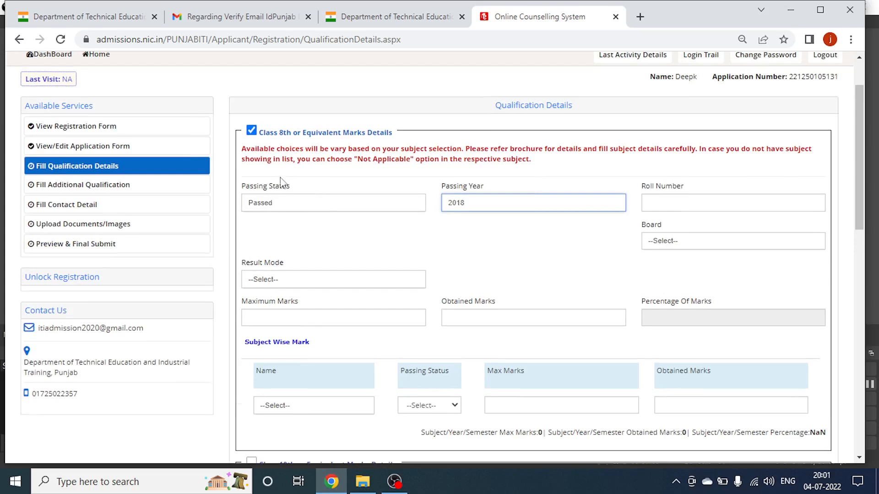
Enter the Class 8th roll number and choose PUNJAB SCHOOL EDUCATION BOARD.
scroll(300, 193, down, 1)
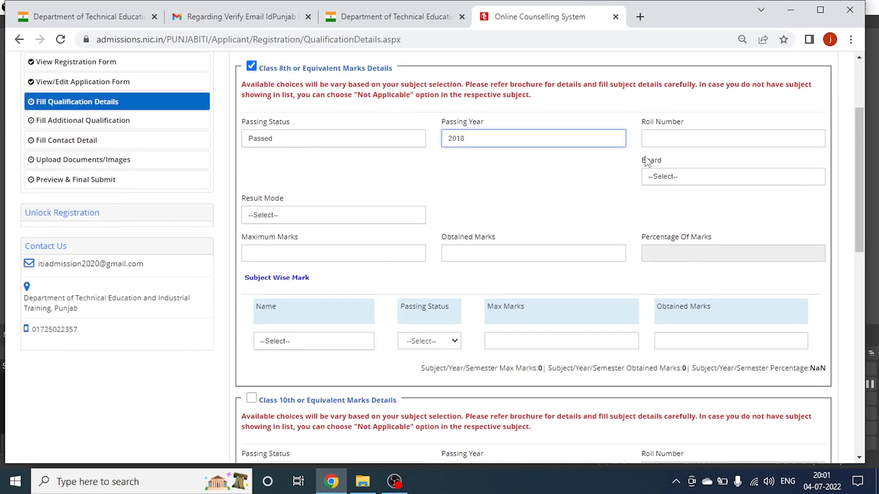
click(674, 142)
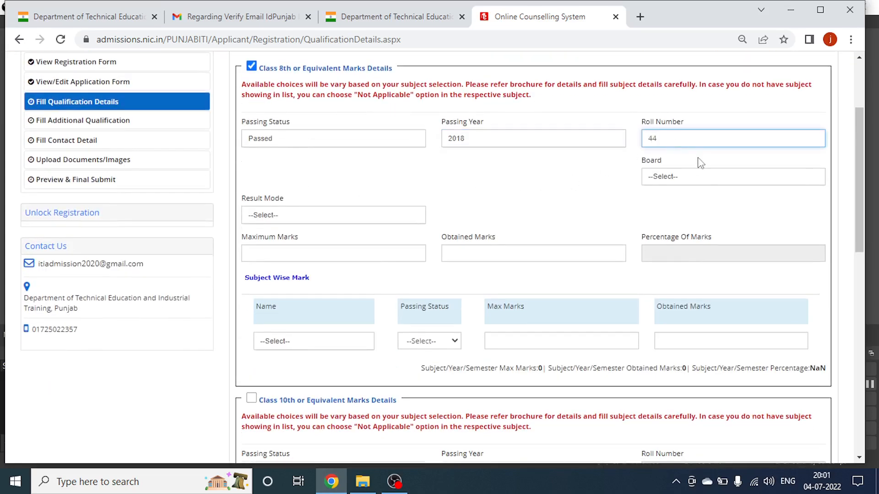
click(689, 183)
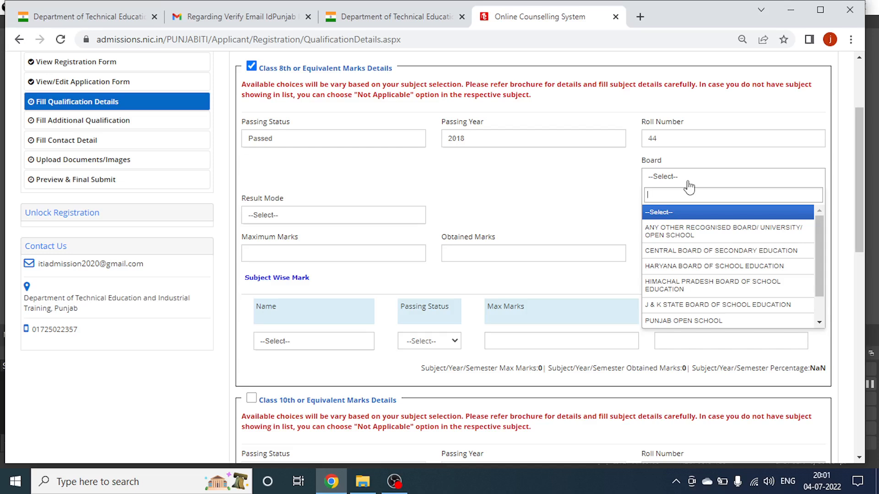
text(PUNJ)
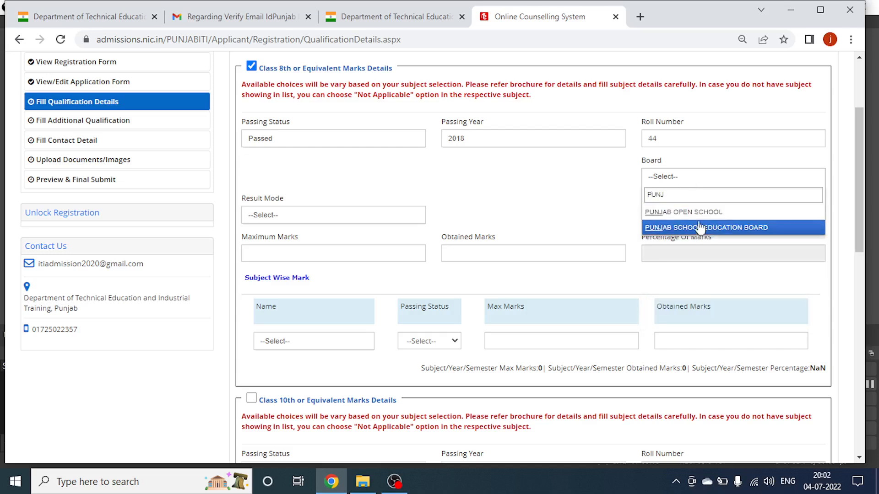
click(701, 228)
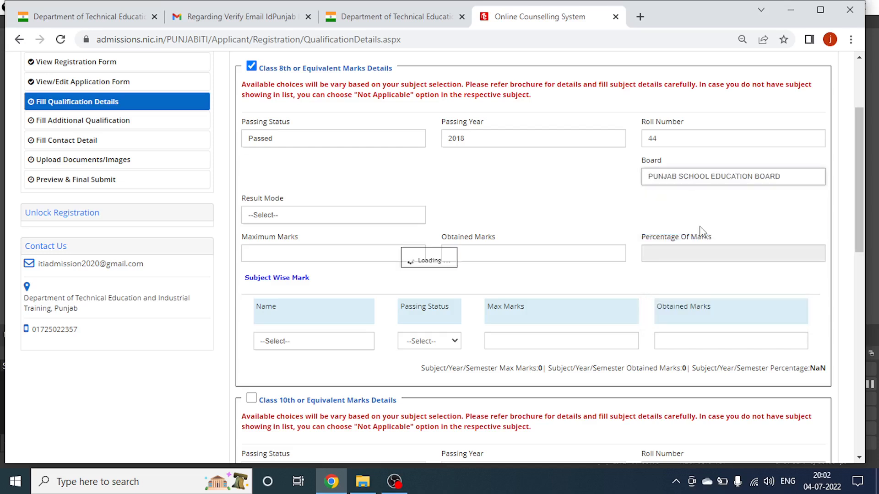
Set result mode to Percentage with 600 maximum and 360 obtained marks (60.00%).
click(321, 218)
click(278, 264)
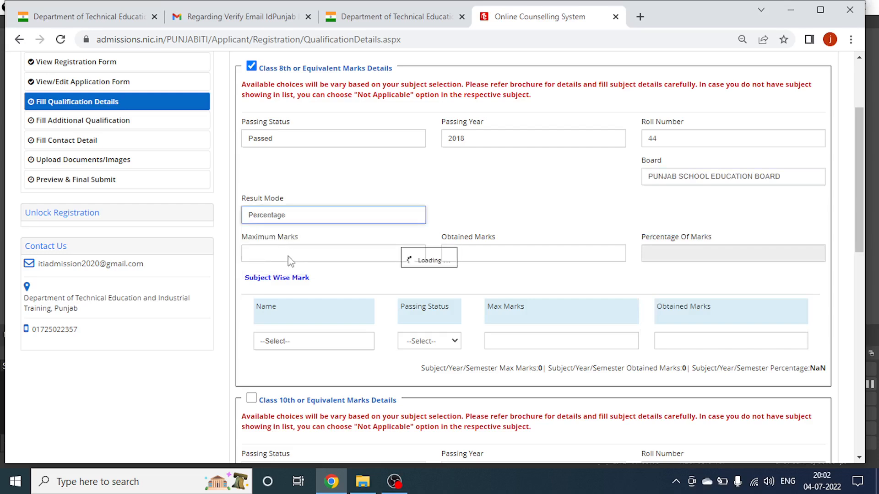
click(301, 255)
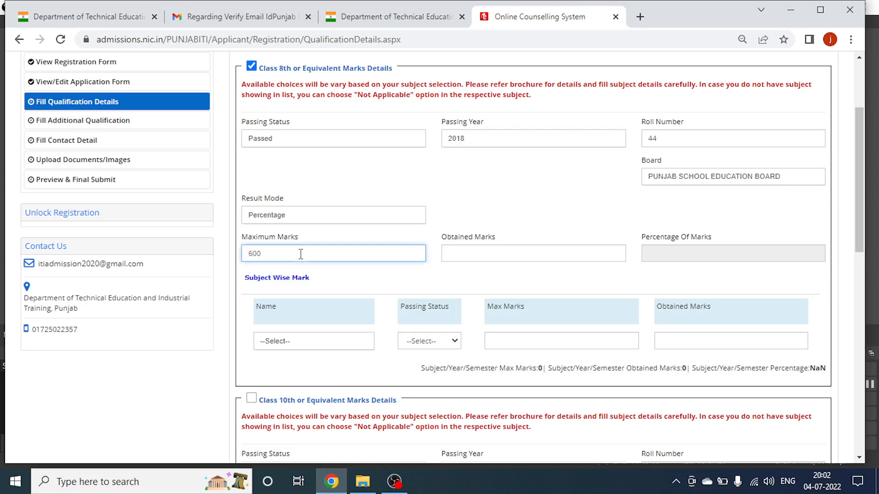
click(461, 253)
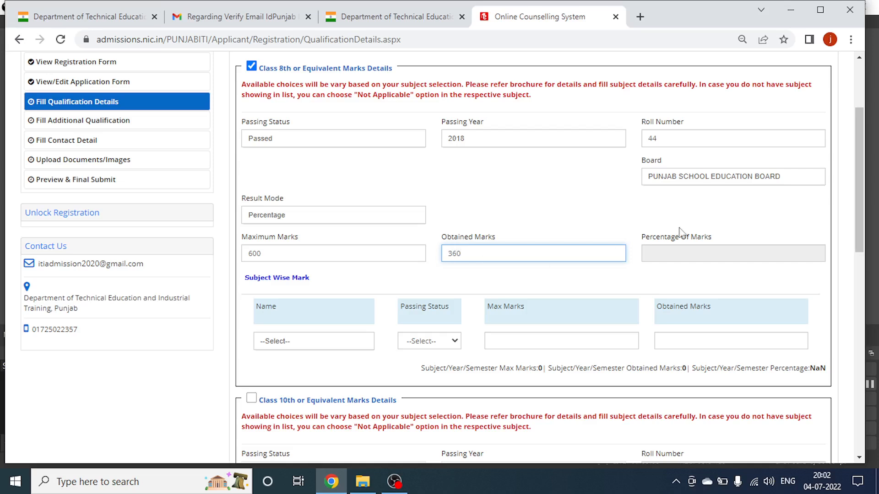
click(685, 250)
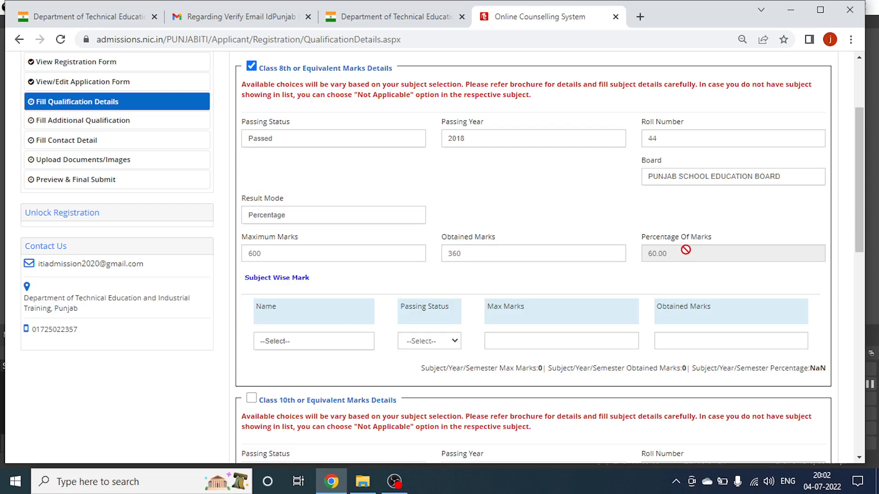
click(395, 482)
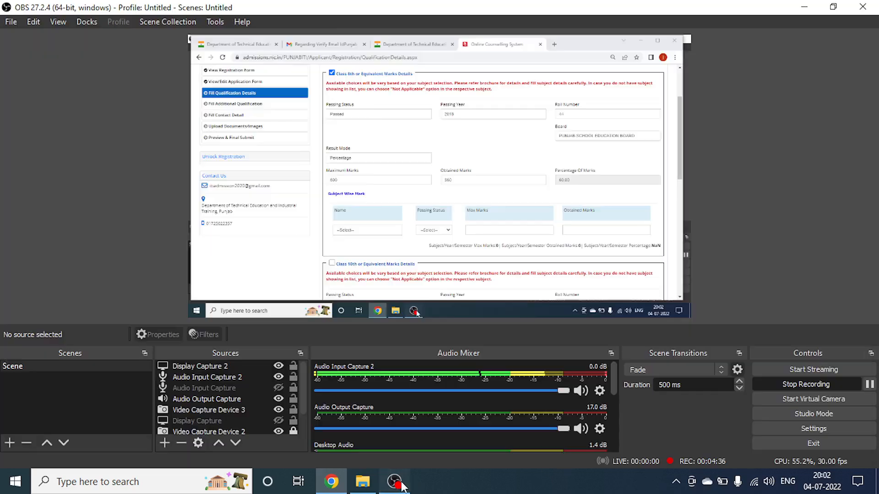
click(870, 384)
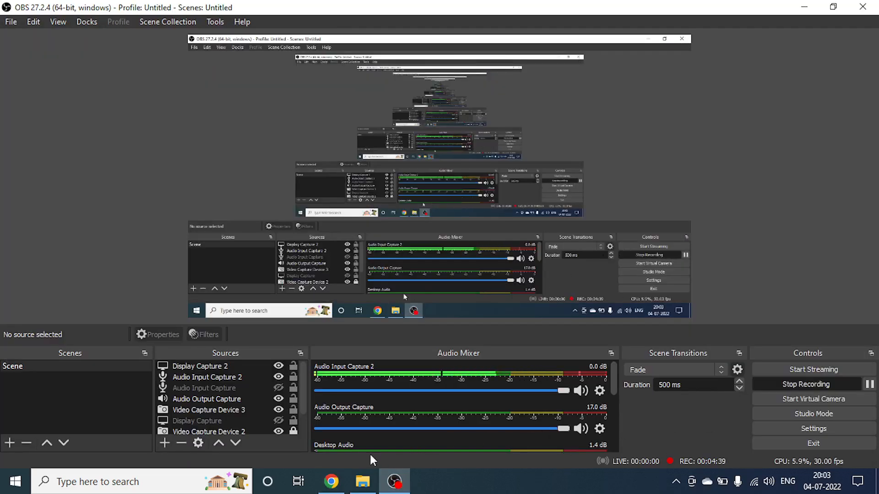
click(341, 481)
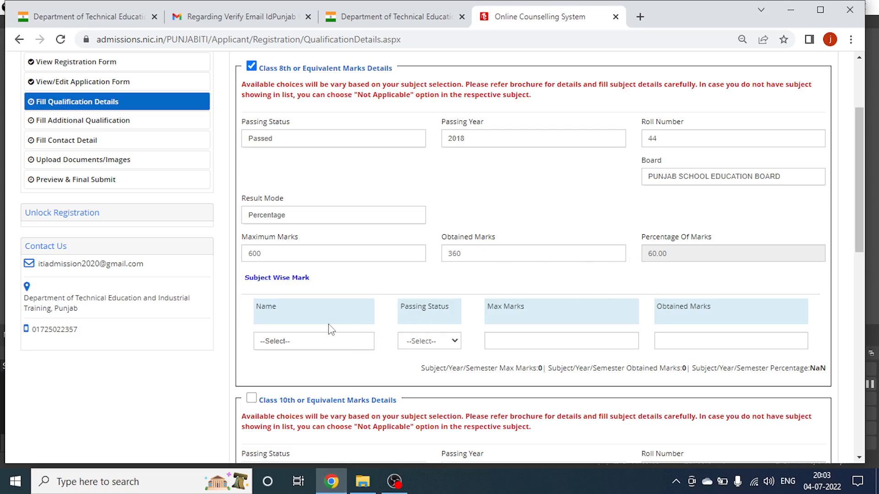
Add Drawing as a Passed Class 8th subject, 80 of 100 marks (80.00%).
click(308, 345)
click(291, 392)
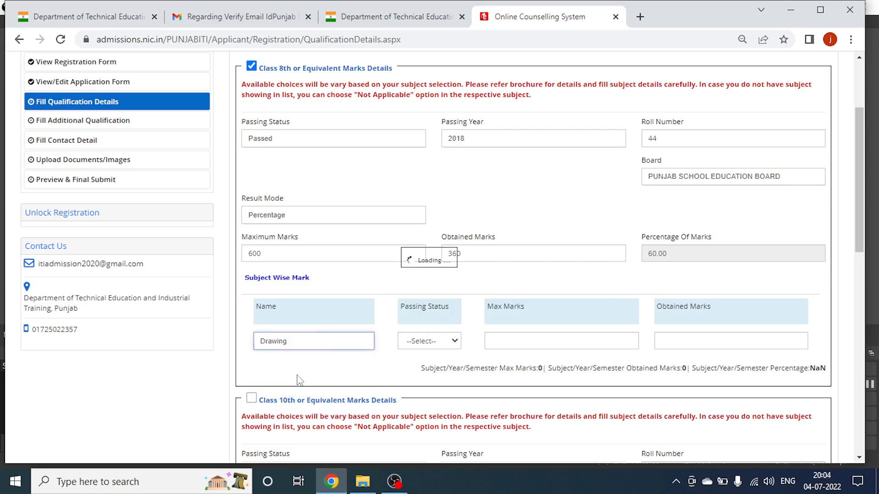
scroll(329, 314, down, 1)
click(421, 283)
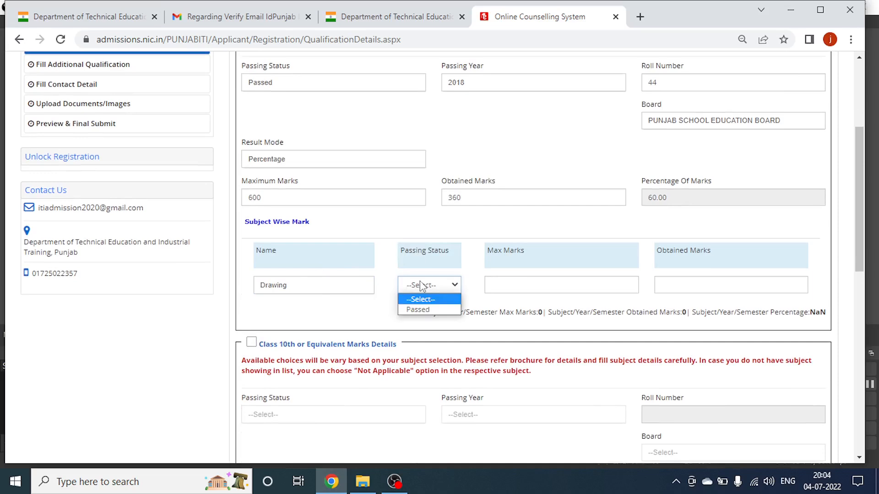
click(416, 307)
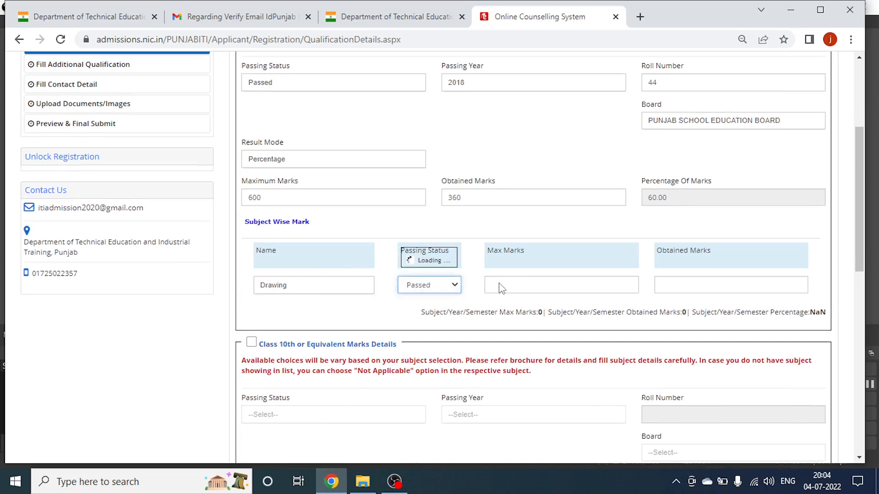
click(512, 285)
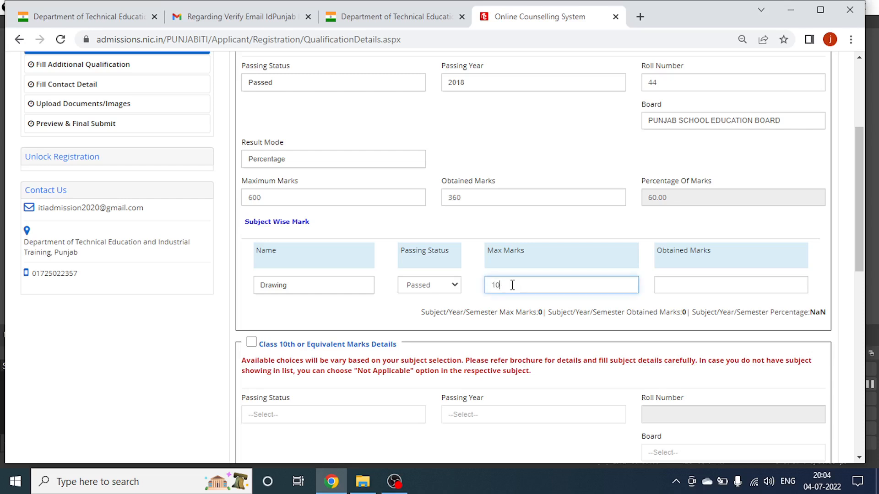
click(729, 294)
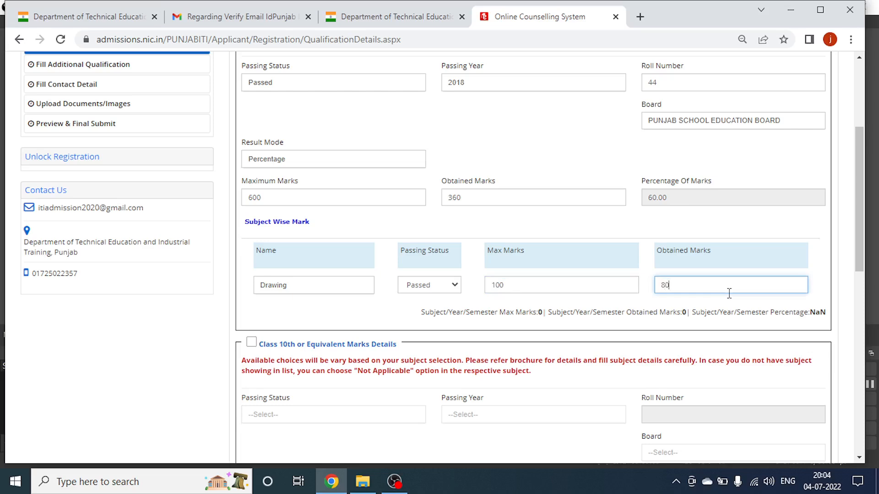
scroll(288, 257, down, 3)
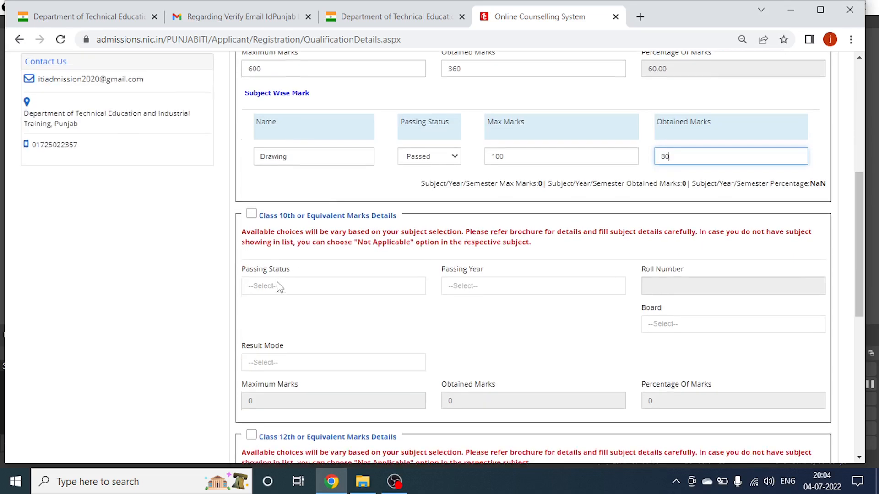
click(252, 214)
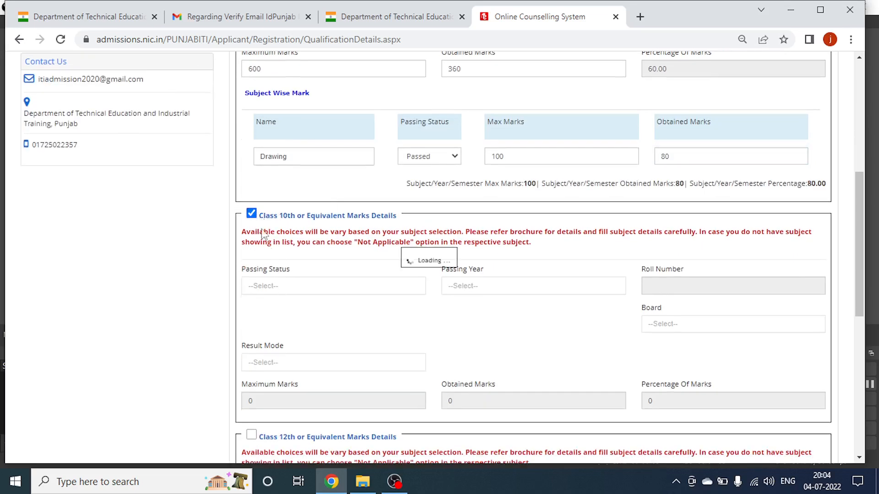
Set Class 10th status to Passed, year 2020, enter the roll number, and choose Punjab School Education Board.
click(302, 293)
click(280, 336)
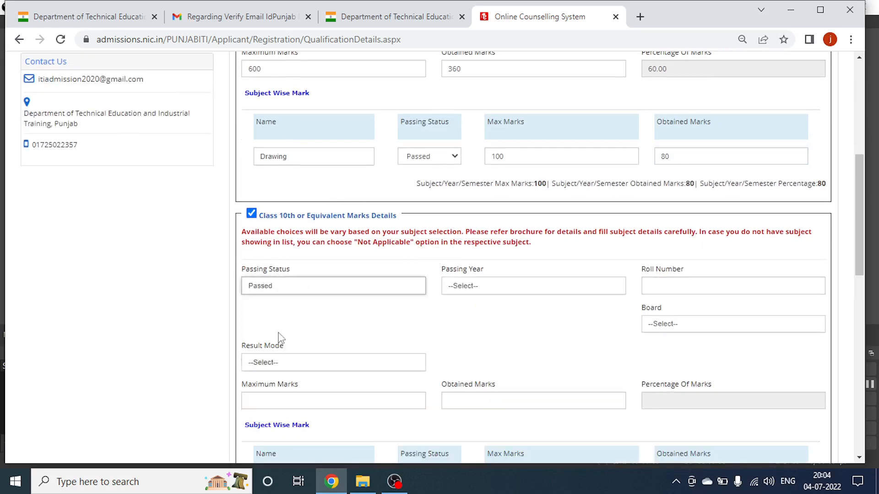
click(481, 292)
click(463, 371)
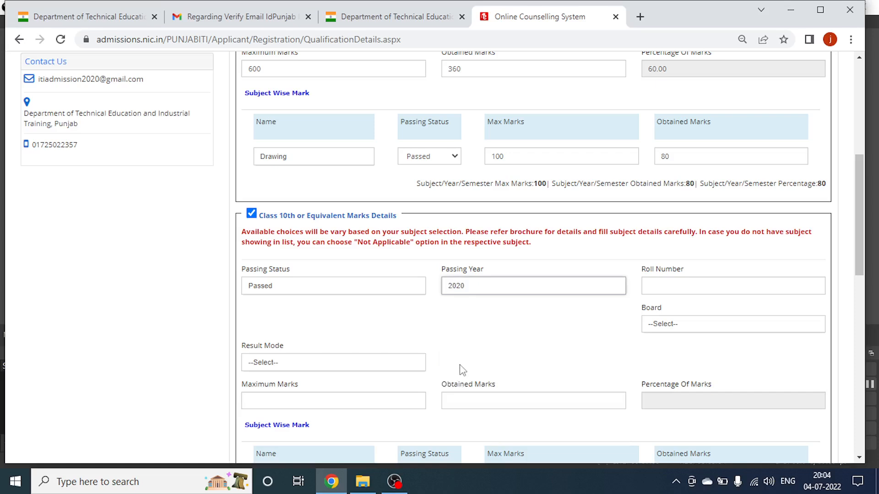
click(660, 287)
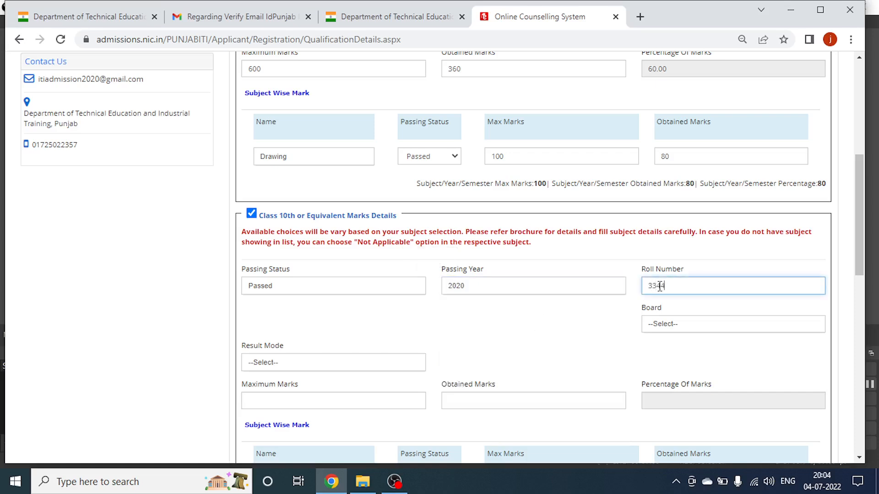
click(672, 325)
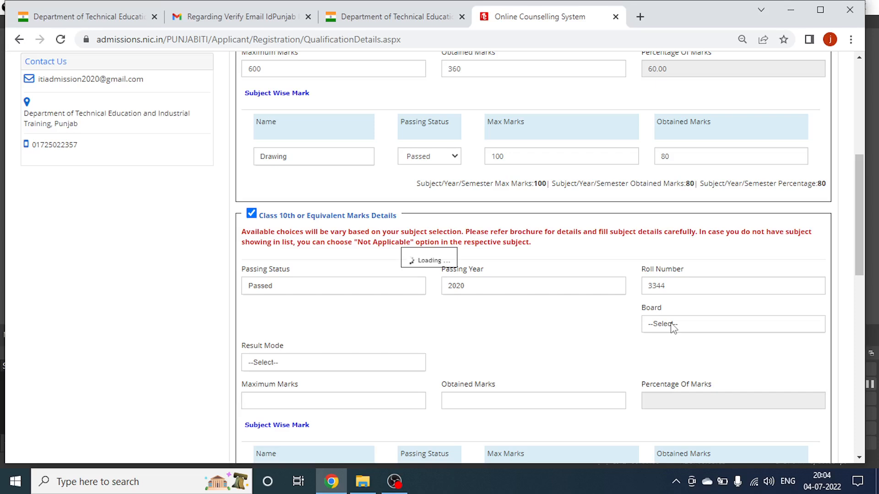
click(670, 328)
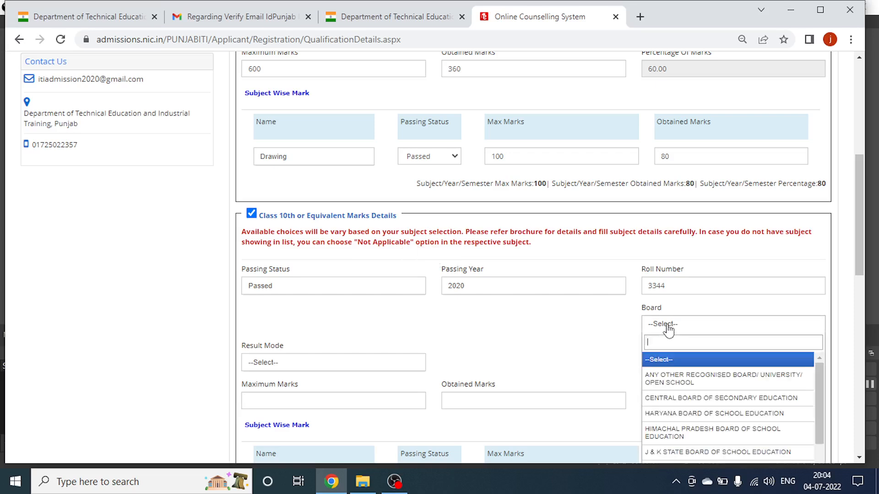
text(PUNJ)
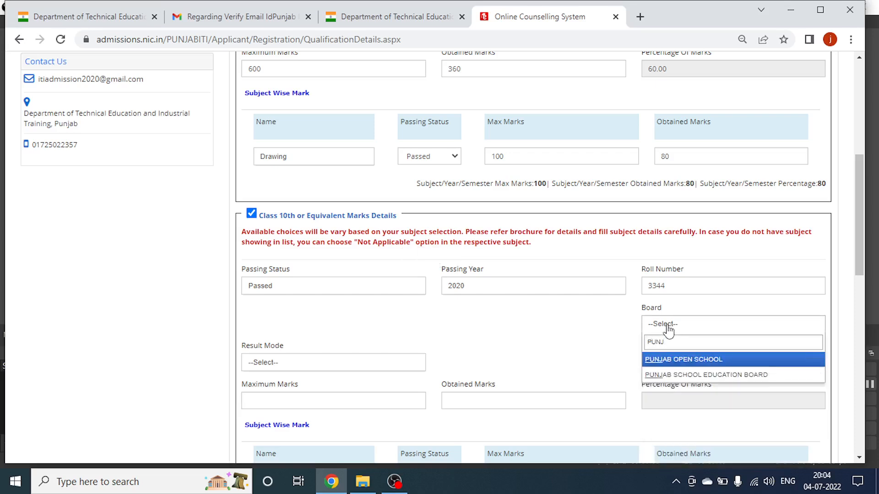
click(680, 376)
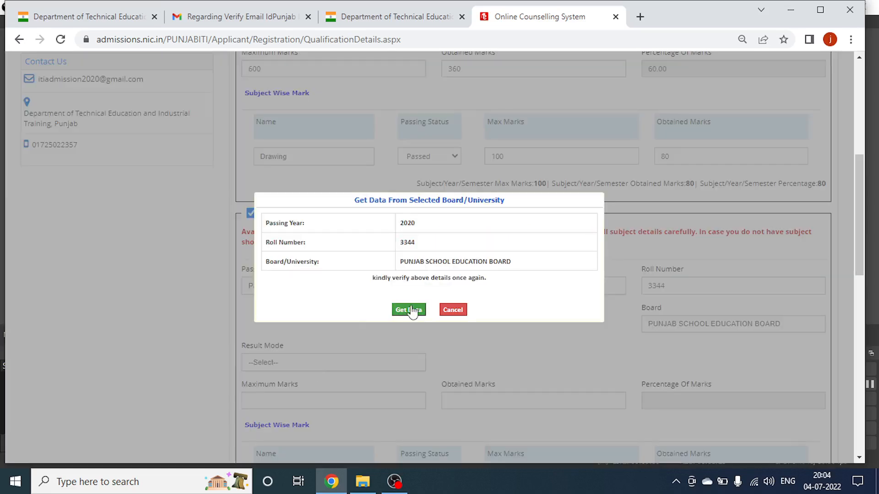
Fetch board results, then record Percentage mode with 600 maximum and 350 obtained marks (58.33%).
click(409, 310)
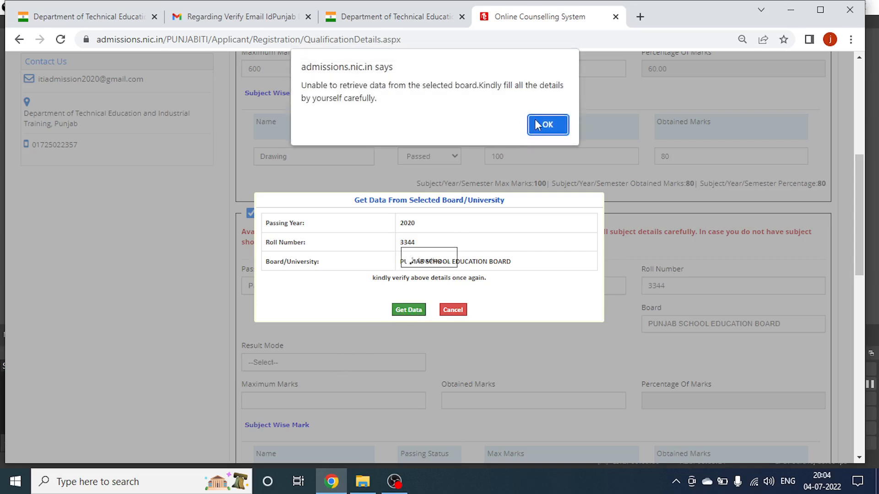
click(539, 125)
click(325, 366)
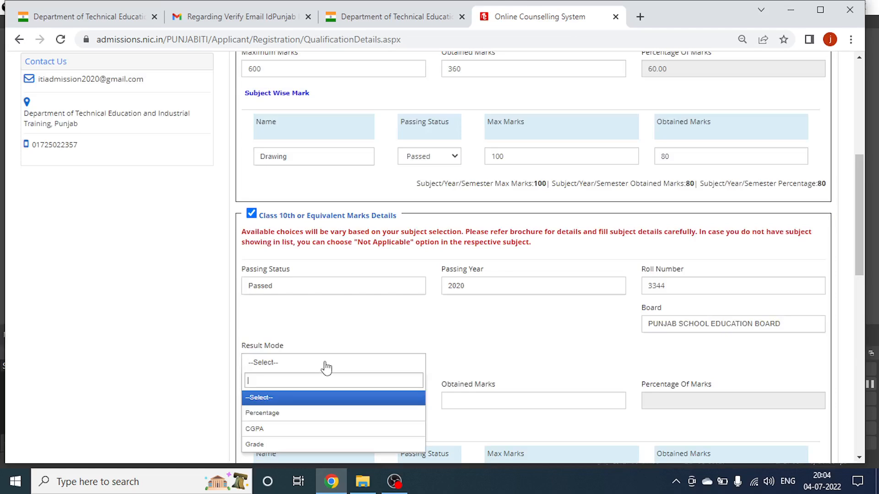
click(284, 413)
scroll(325, 357, down, 1)
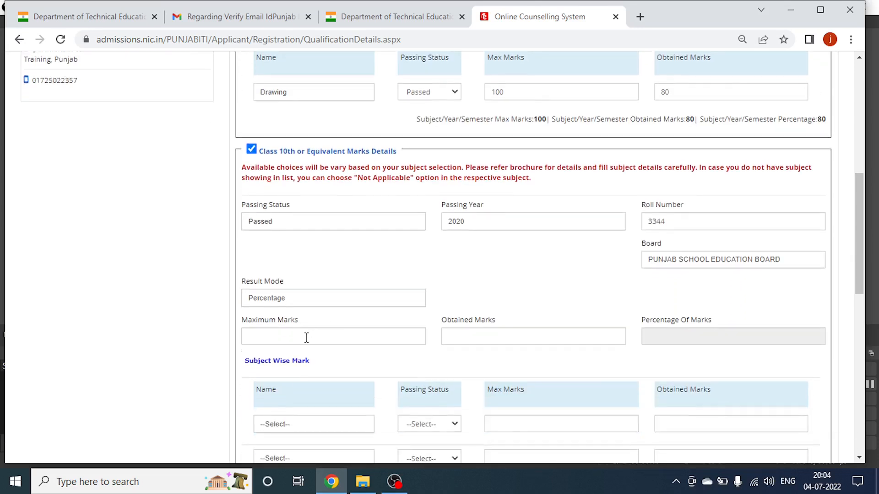
click(309, 337)
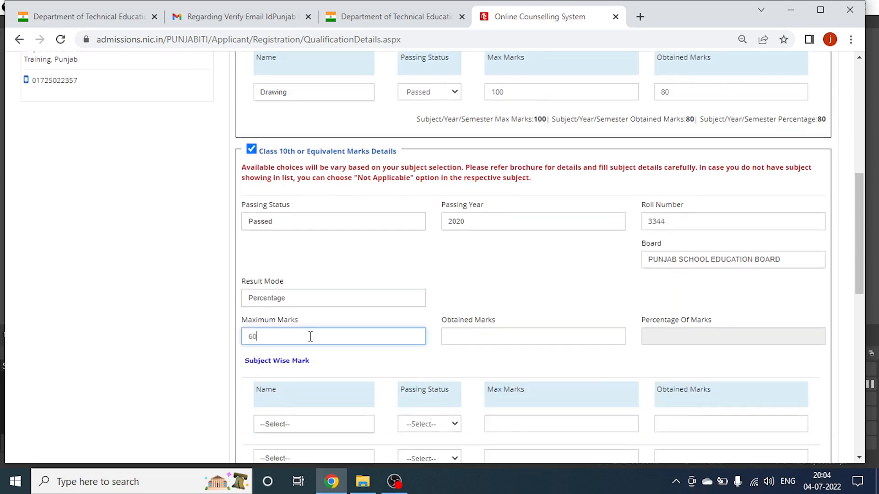
click(495, 336)
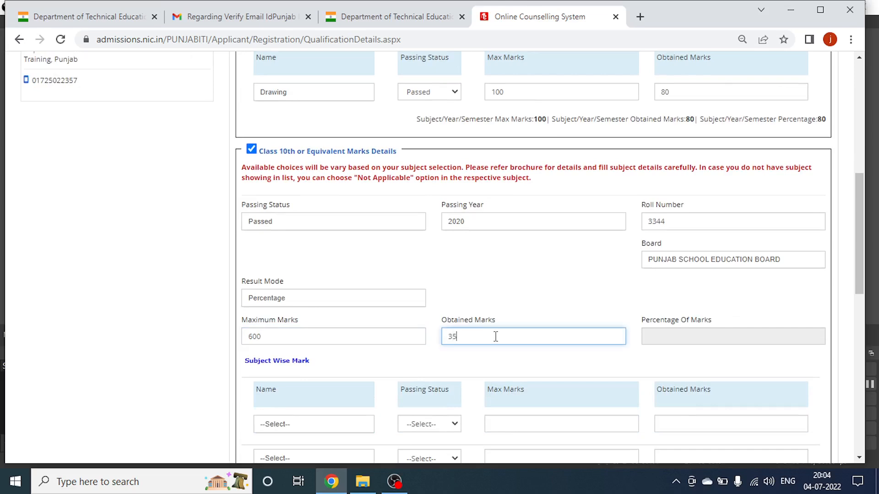
click(647, 337)
scroll(322, 318, down, 3)
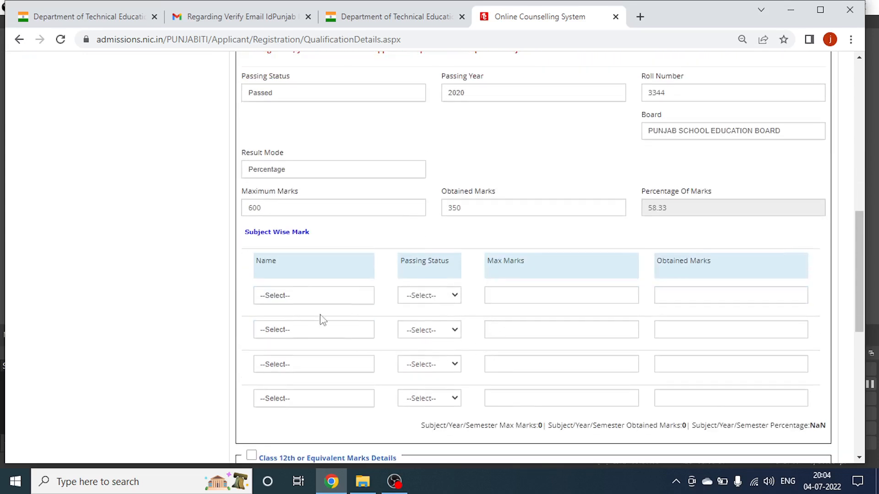
Add Mathematics as the first subject, Passed, with 50 of 100 marks.
click(298, 297)
click(284, 345)
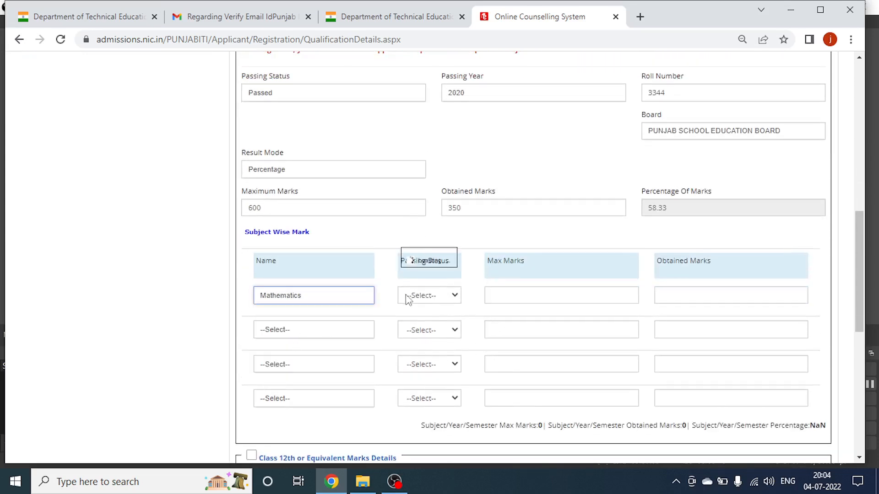
click(432, 296)
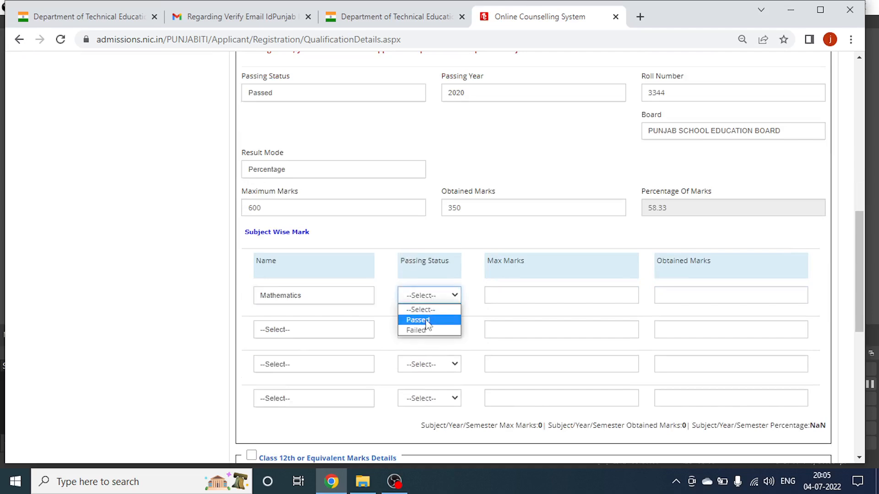
click(427, 322)
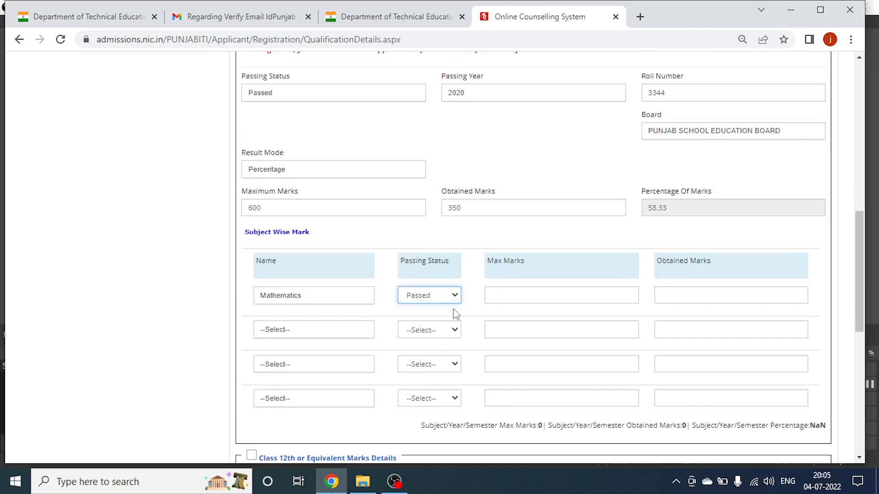
click(508, 294)
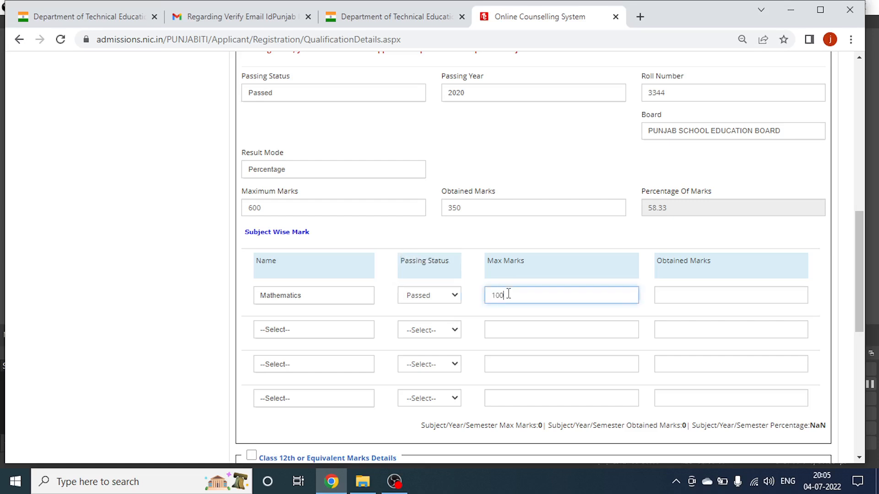
click(738, 298)
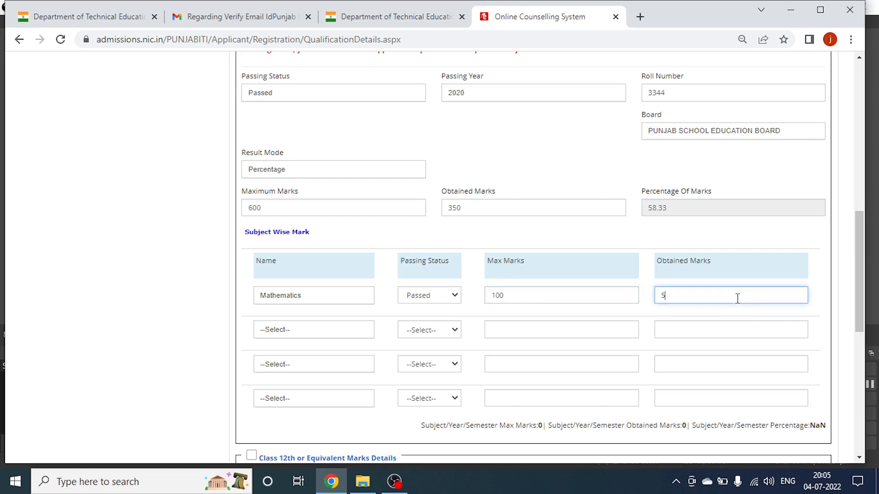
Add Science as the second subject, Passed, correcting its maximum to 100 and obtaining 50.
click(287, 334)
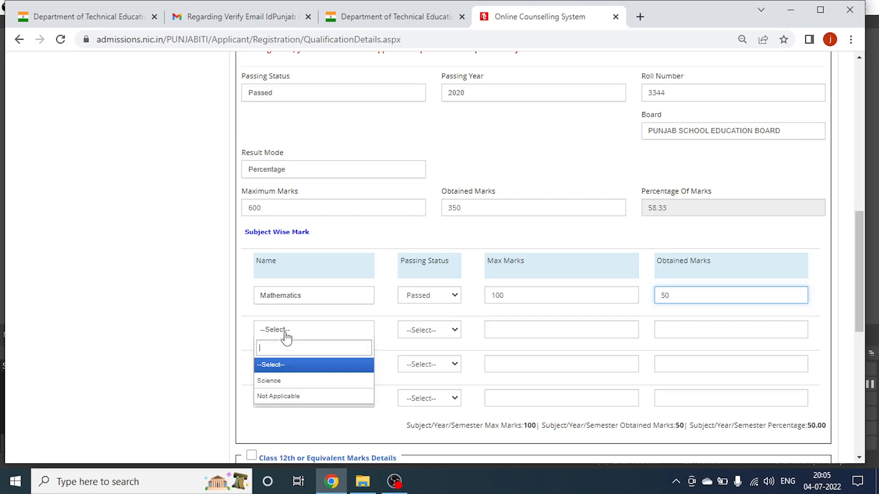
click(286, 382)
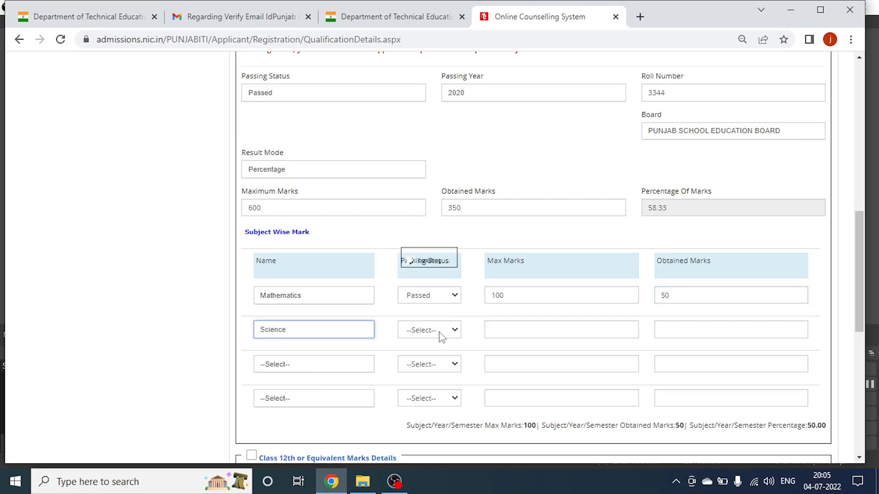
click(441, 337)
click(417, 354)
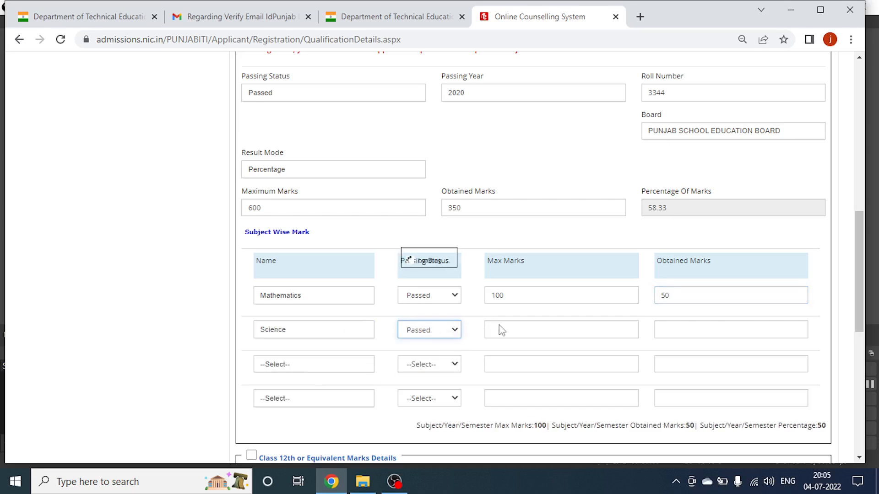
click(522, 332)
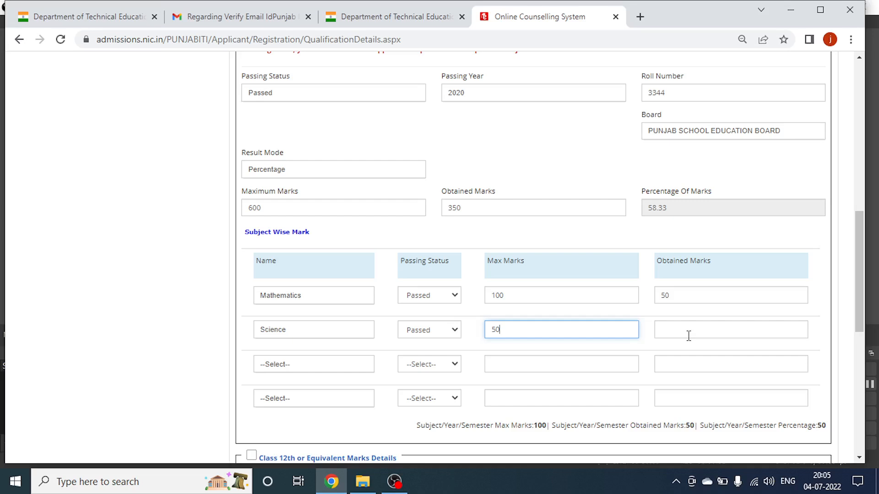
drag(510, 329, 477, 331)
click(668, 332)
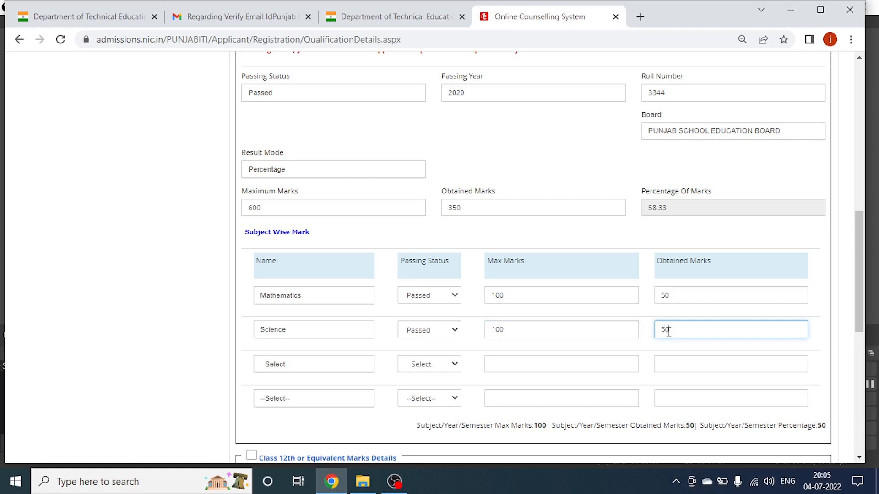
Add Drawing as the third subject, Passed, with 80 of 100 marks.
click(328, 364)
click(291, 415)
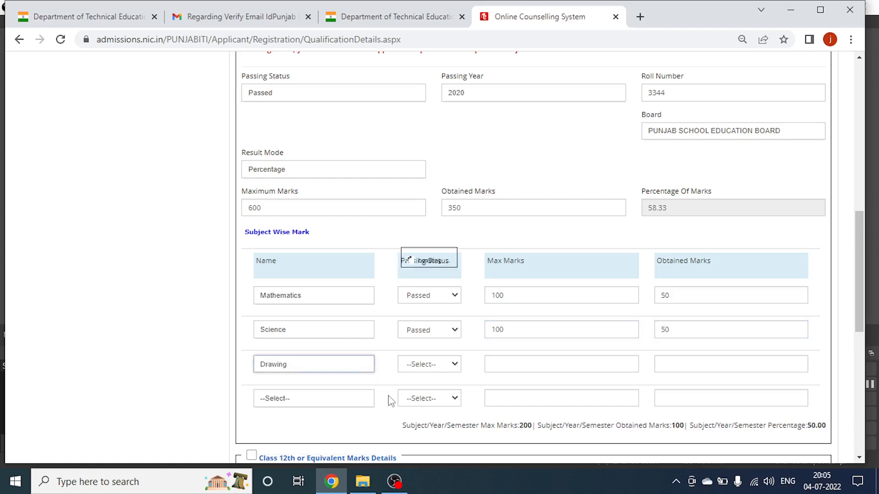
click(448, 365)
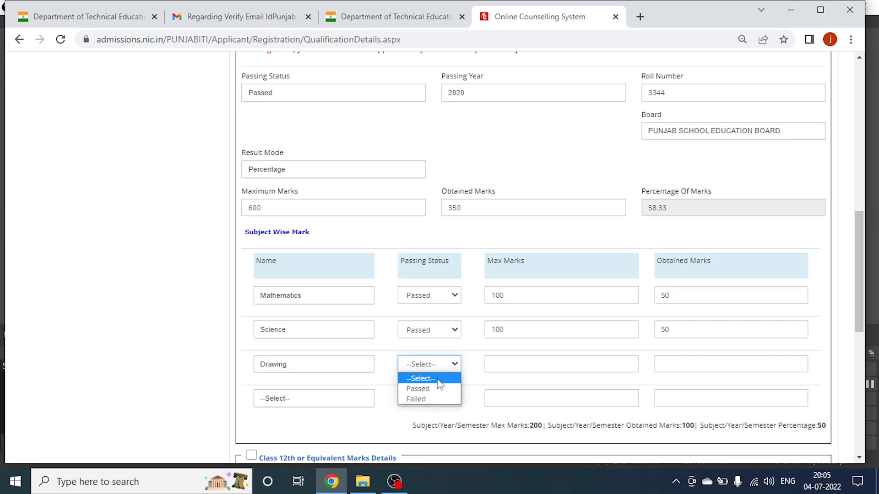
click(418, 388)
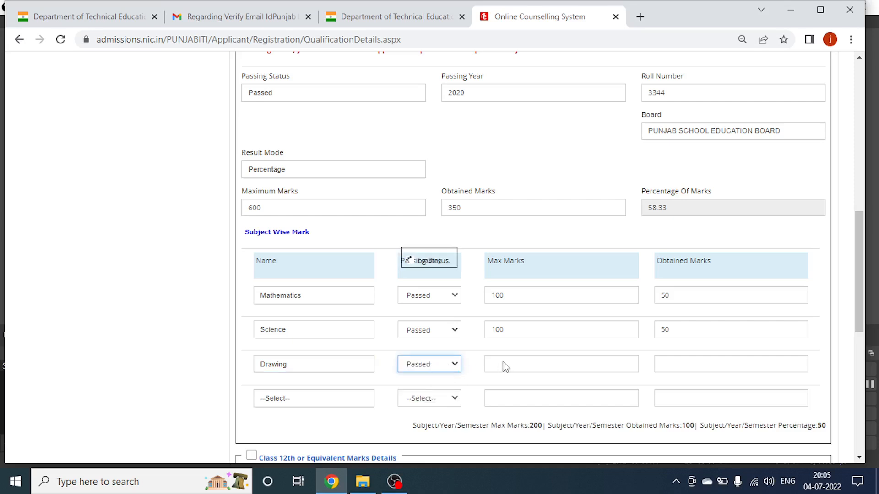
click(329, 366)
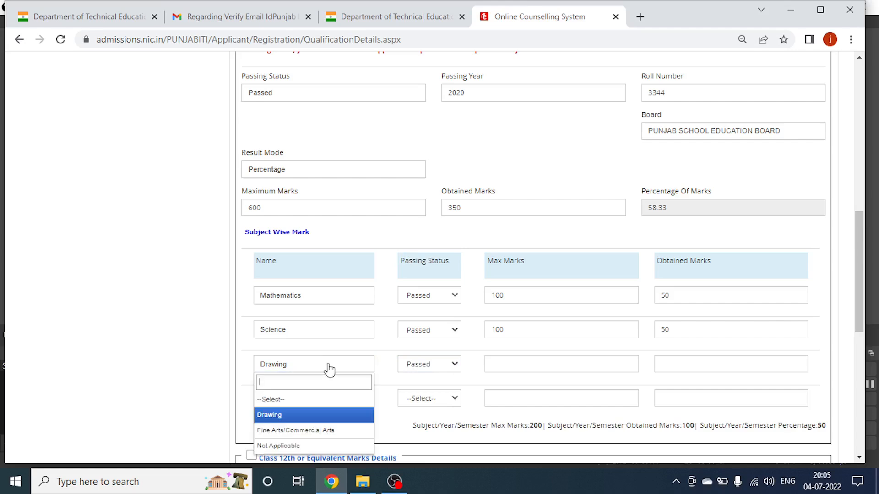
click(285, 415)
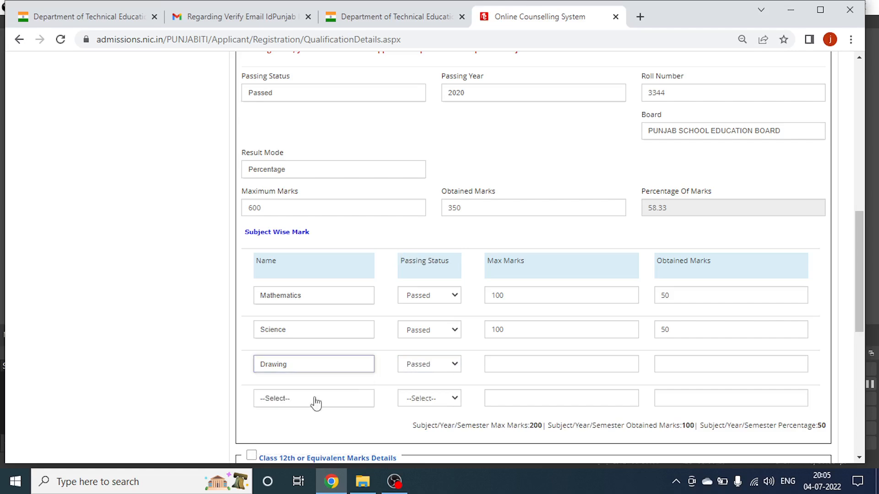
click(502, 368)
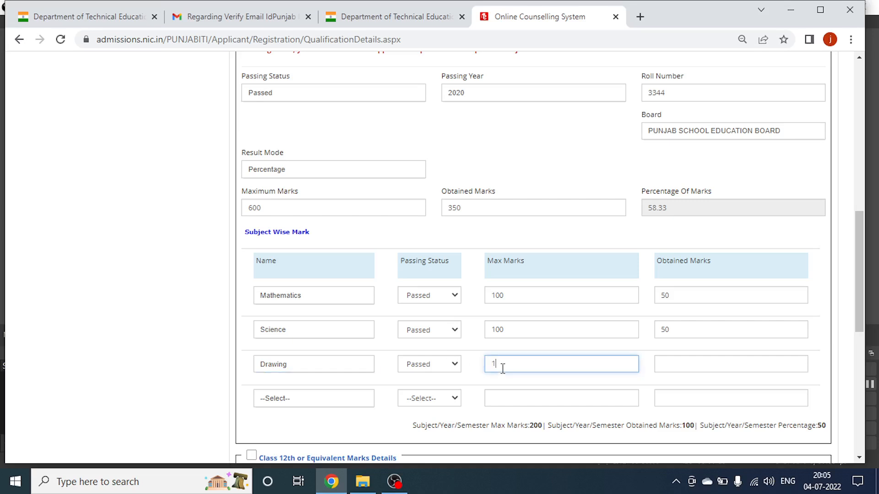
click(682, 364)
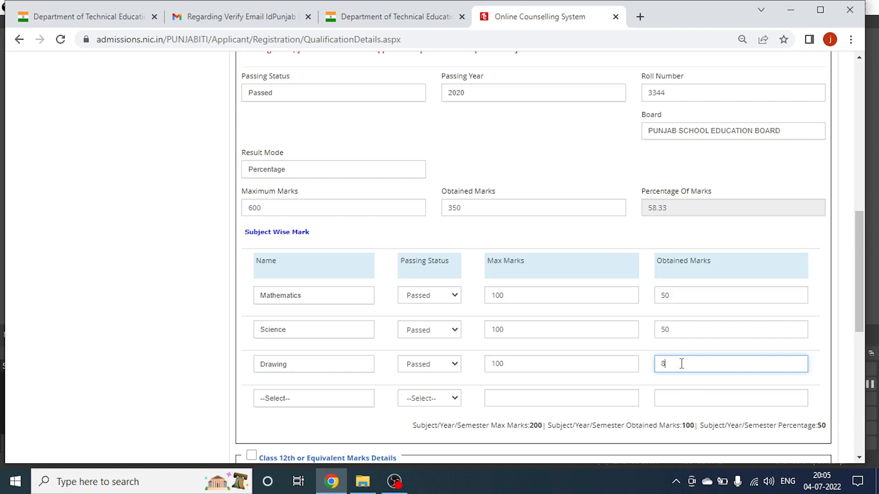
Add Punjabi as the fourth subject, Passed, with 63 of 100 marks.
click(287, 403)
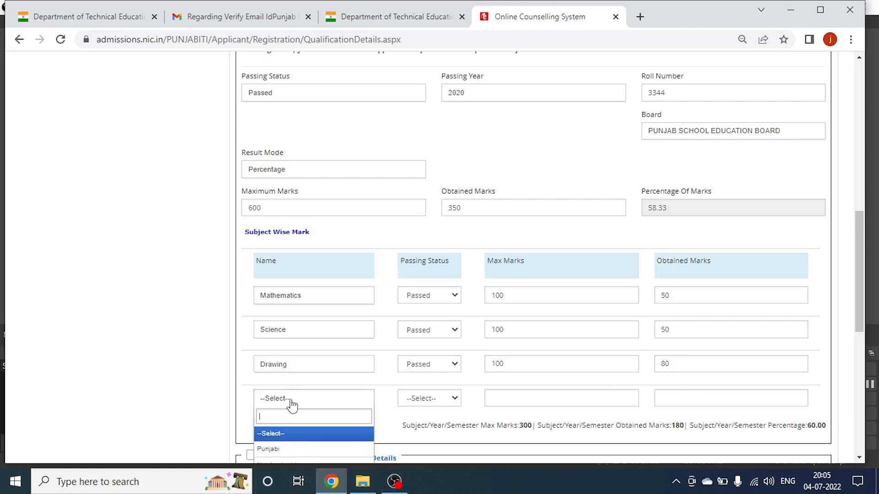
click(284, 447)
scroll(451, 275, down, 3)
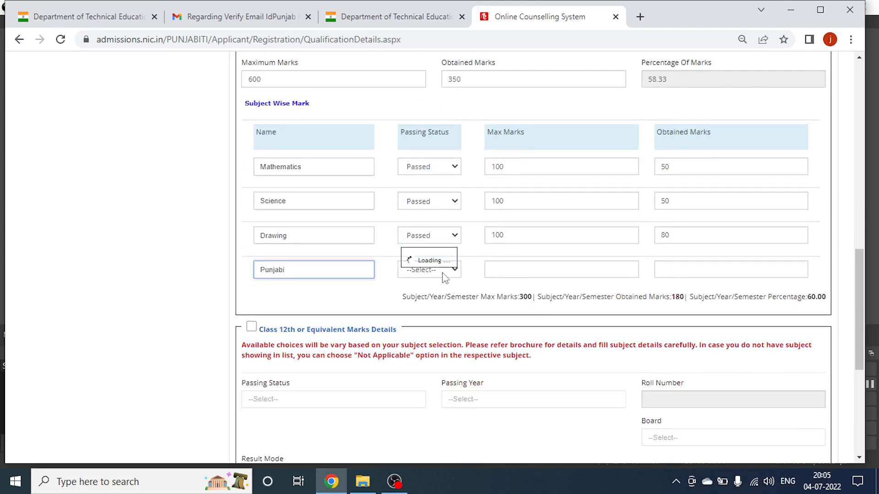
click(423, 355)
click(423, 378)
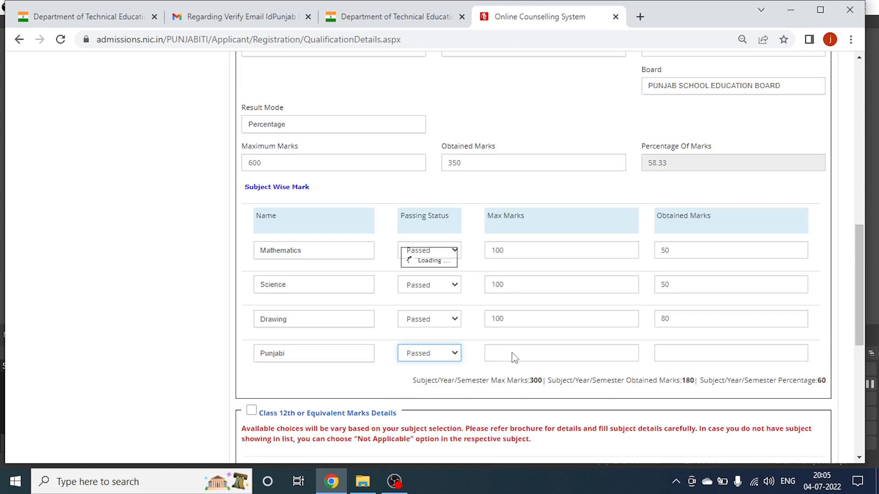
click(512, 354)
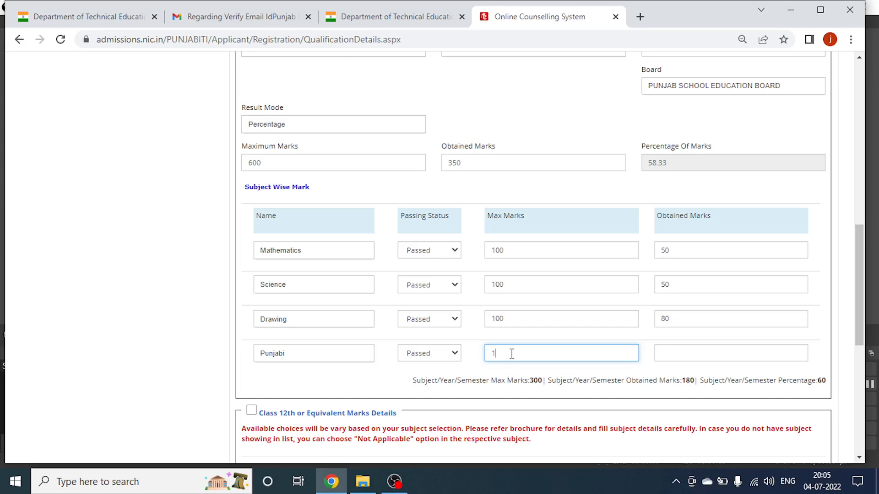
click(664, 353)
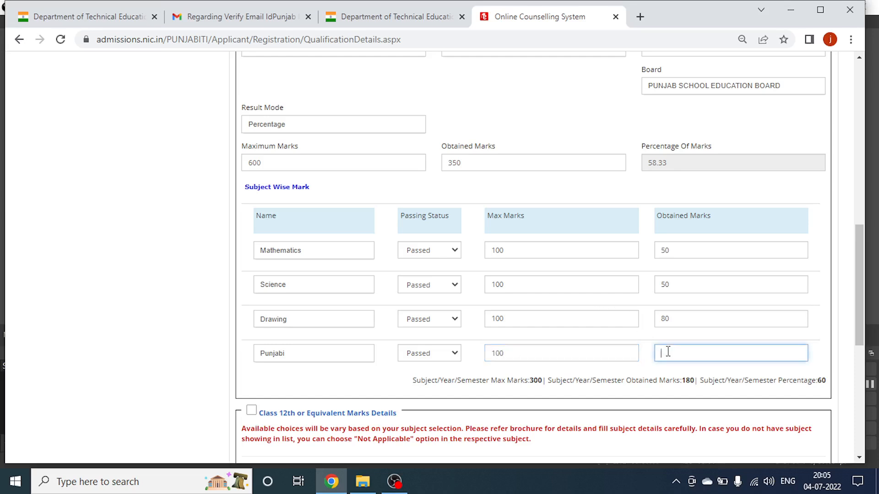
scroll(660, 366, down, 2)
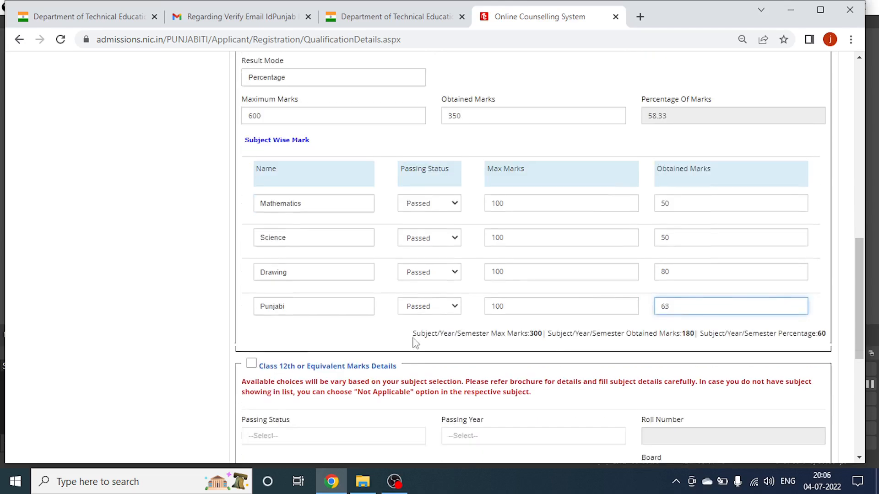
scroll(266, 342, down, 4)
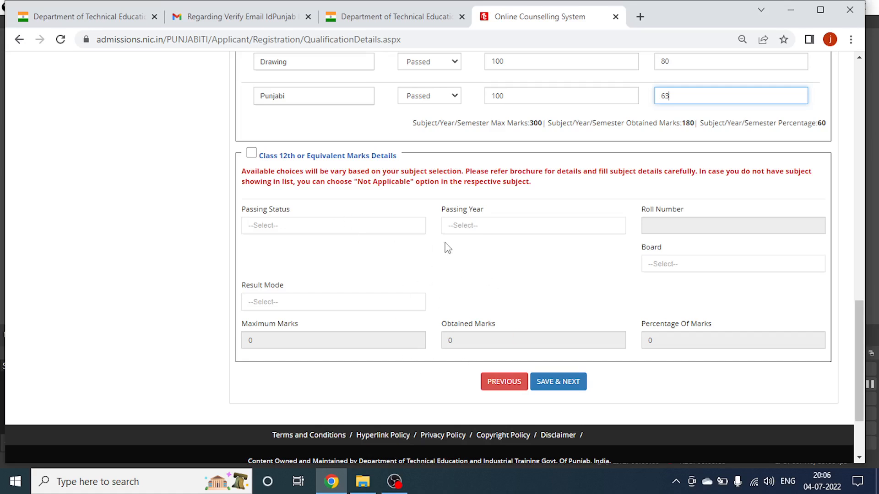
Save and confirm the Class 10th qualification details.
click(545, 384)
click(414, 286)
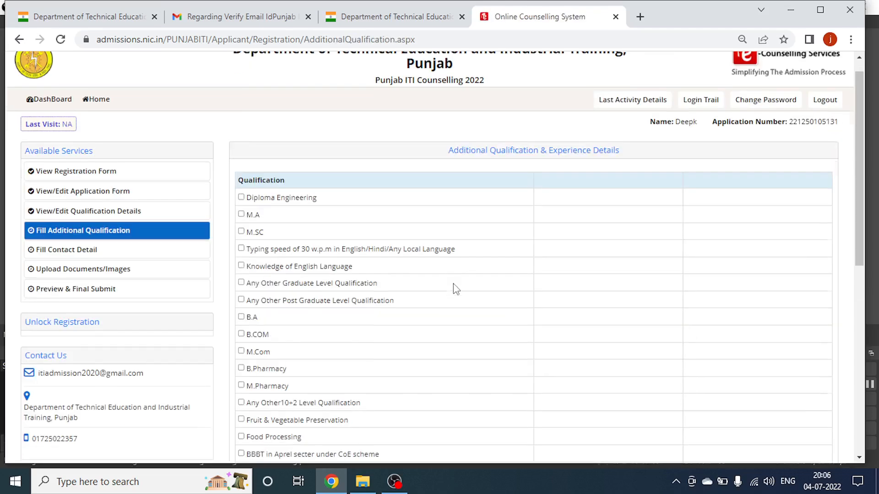
scroll(455, 289, down, 6)
scroll(280, 73, up, 3)
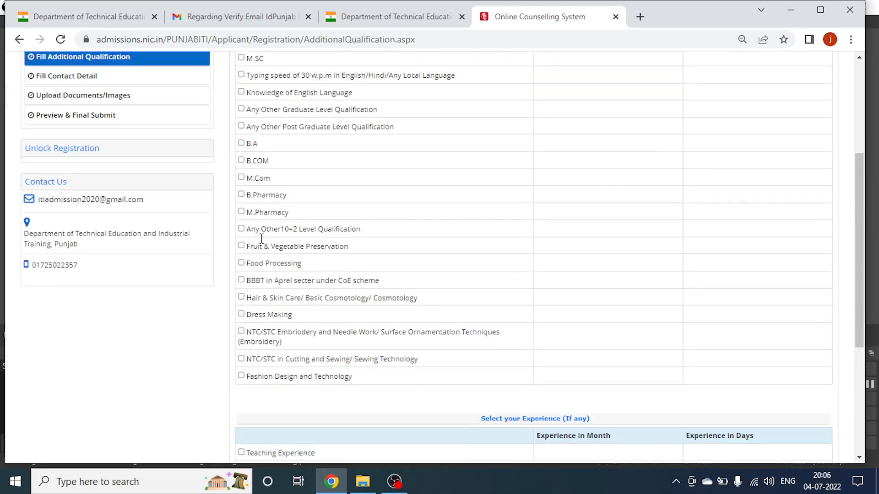
Save the Additional Qualification page with nothing ticked and confirm.
scroll(251, 159, up, 2)
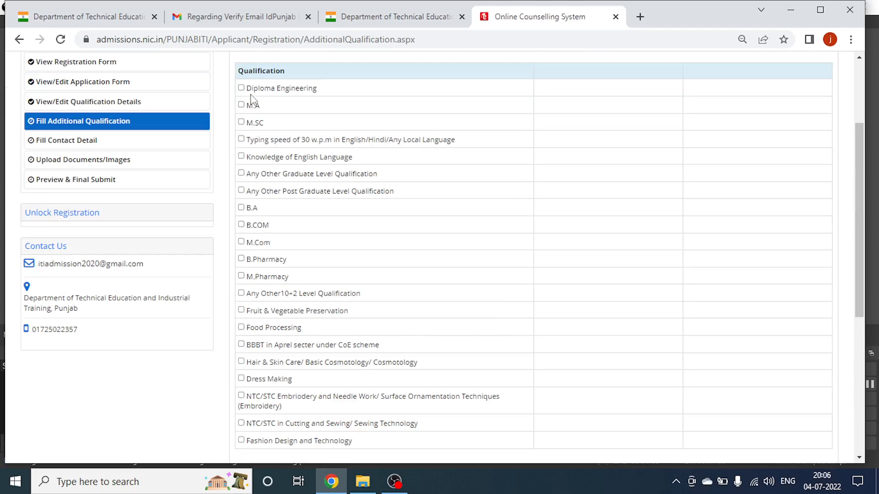
scroll(293, 283, down, 5)
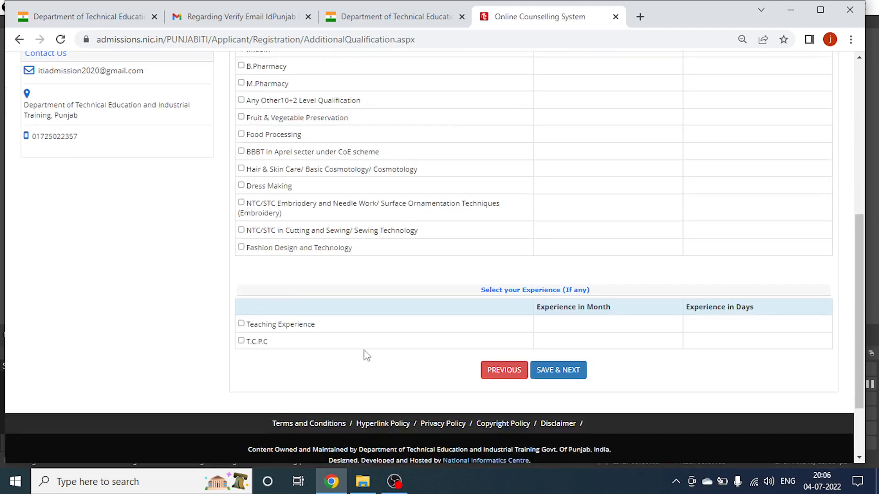
click(556, 369)
click(413, 286)
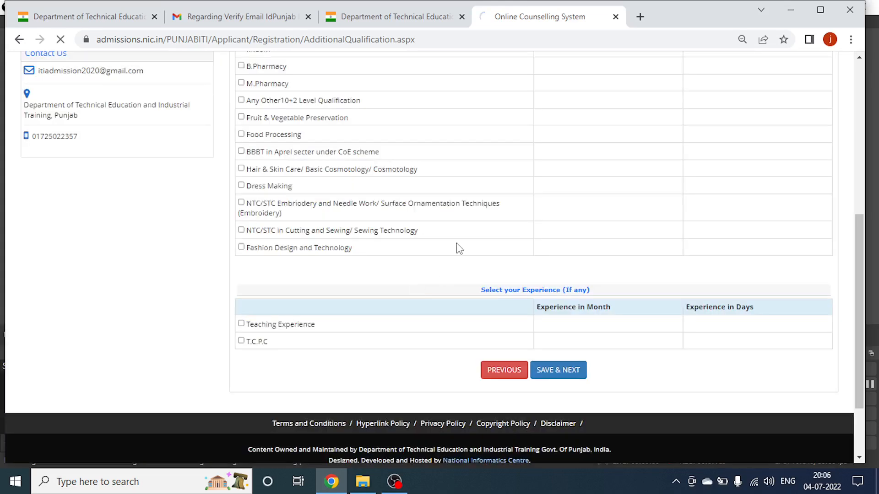
scroll(460, 249, down, 2)
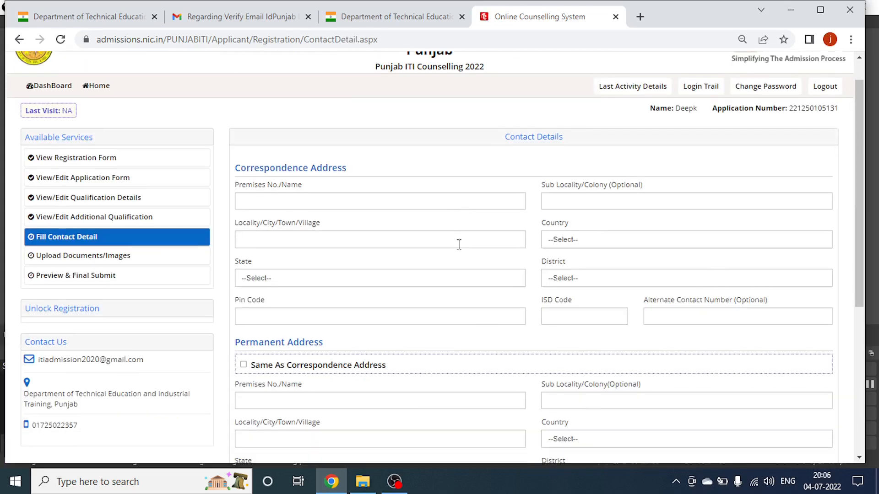
Enter the premises, sub-locality and locality of the correspondence address.
click(330, 166)
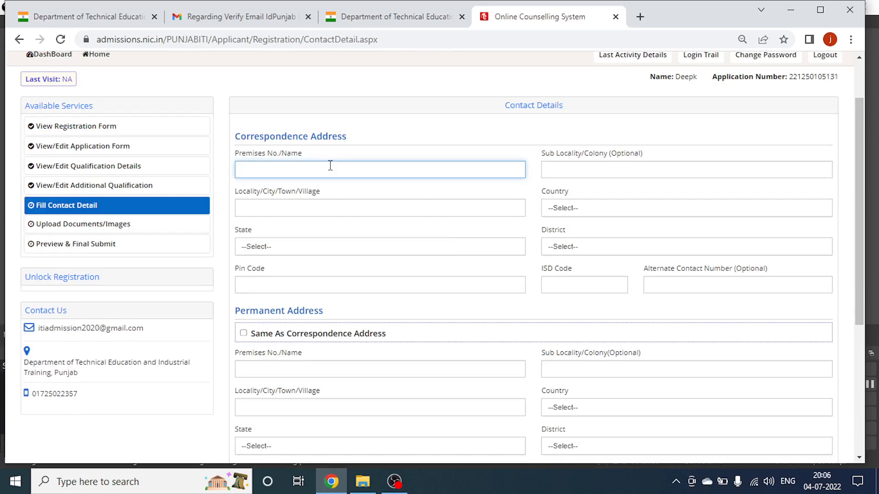
text(GaNDHI NAGAR PATHANKOT)
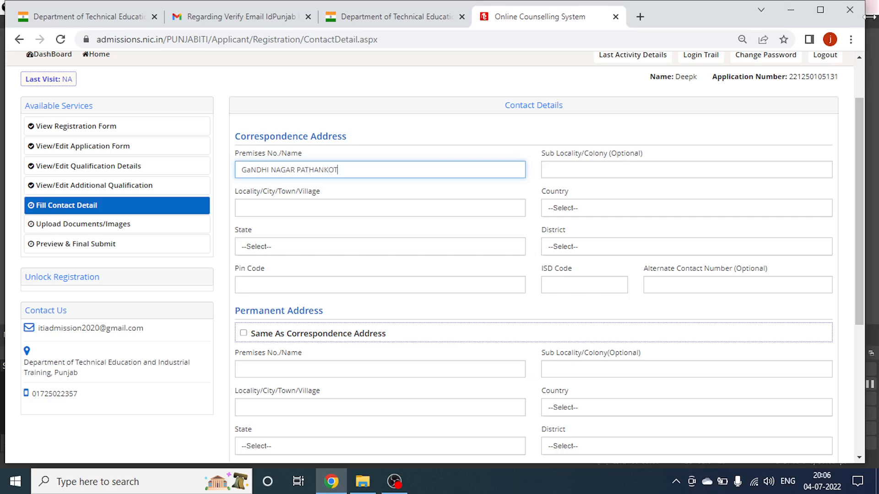
click(656, 169)
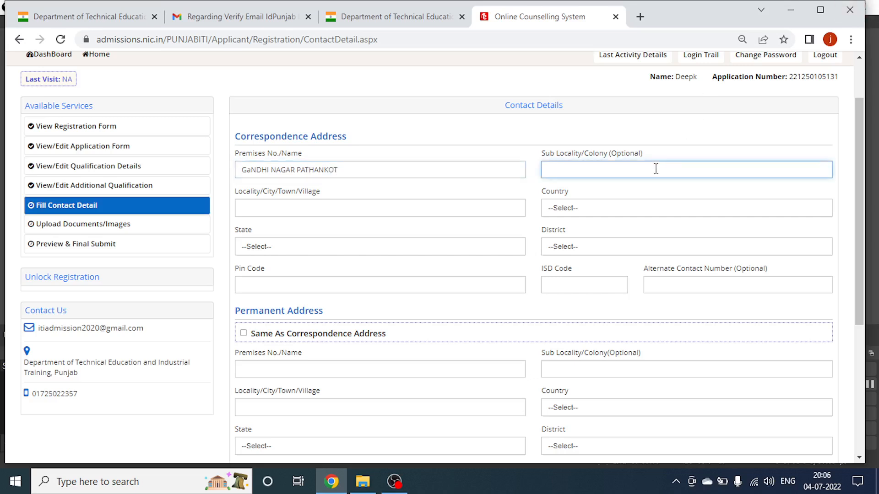
text(PATHANKOT)
key(Tab)
text(PATHANKOT)
Set country India, state Punjab, district PATHANKOT, and enter the pin code.
key(Tab)
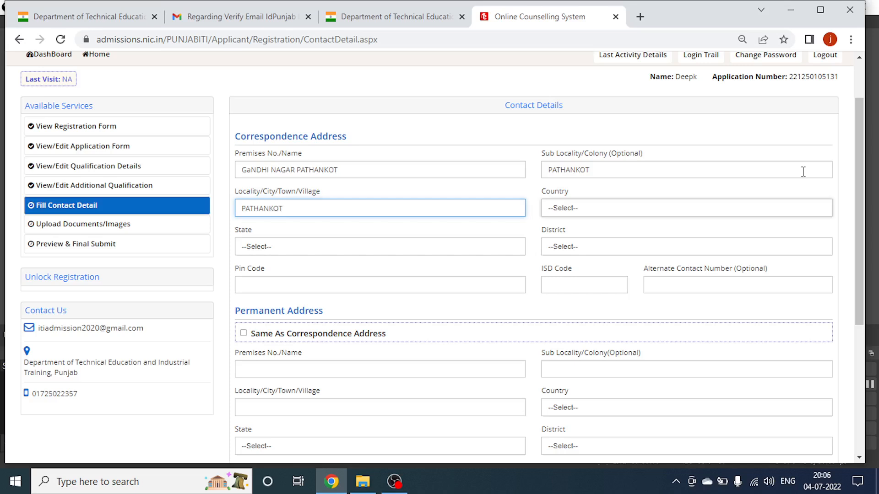
text(INDI)
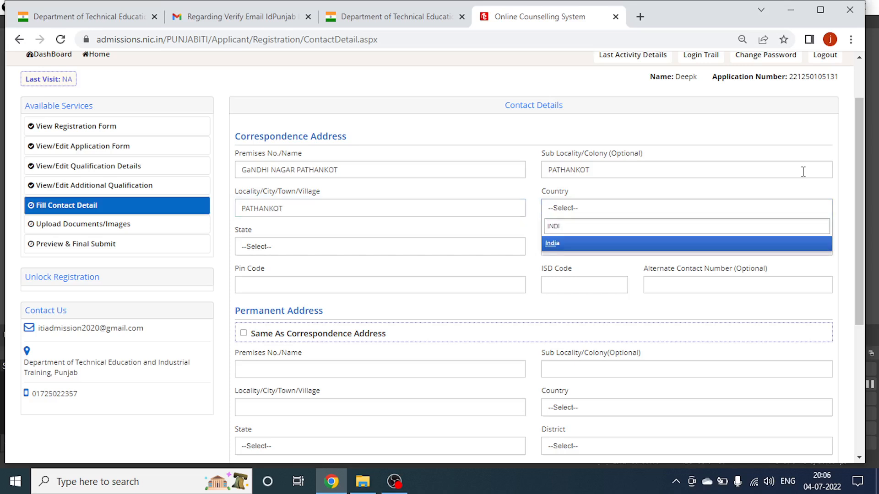
key(Return)
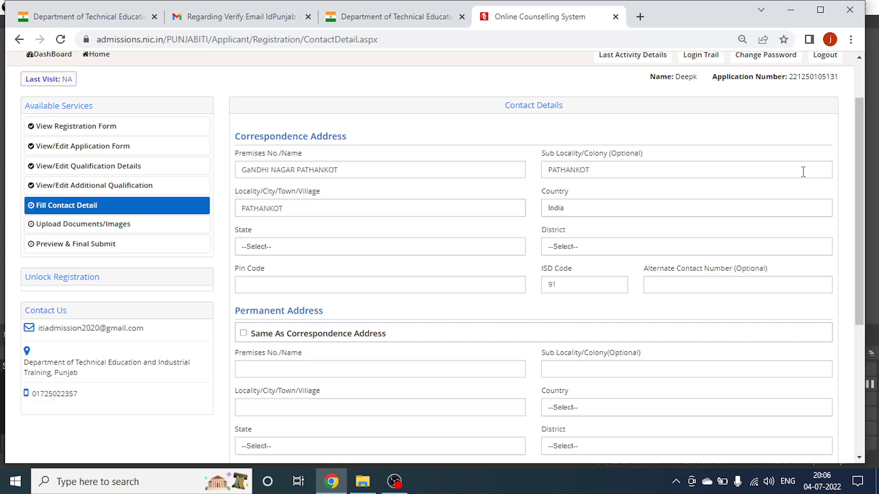
click(463, 251)
text(PUNJA)
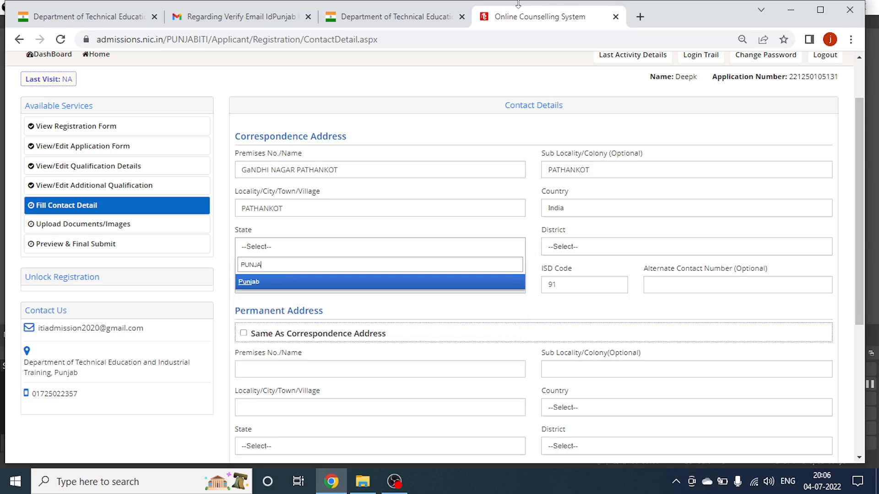
key(Return)
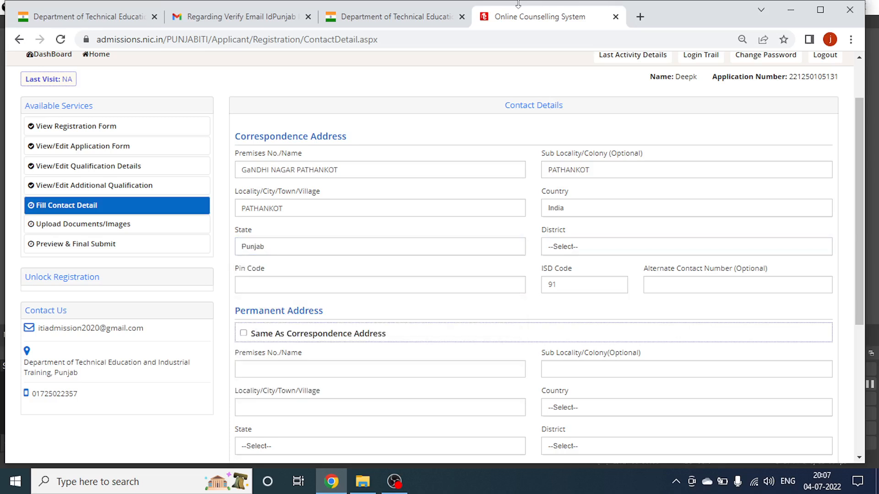
click(606, 252)
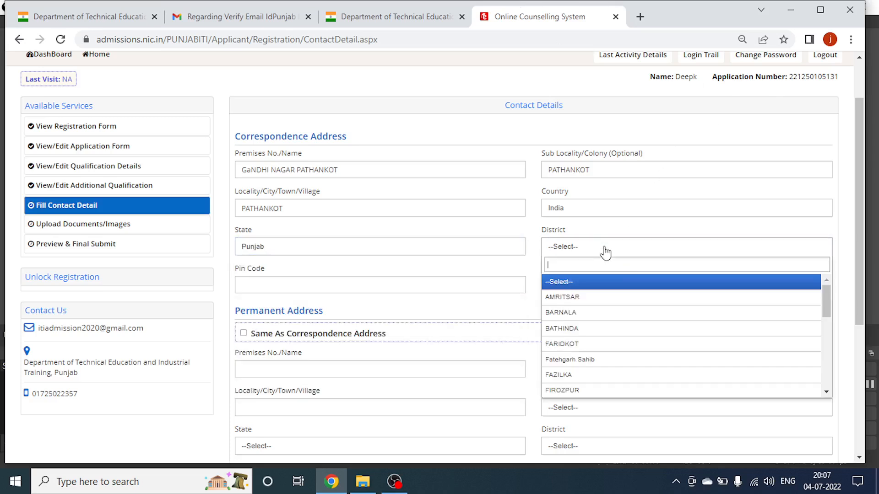
text(PATHANKOT)
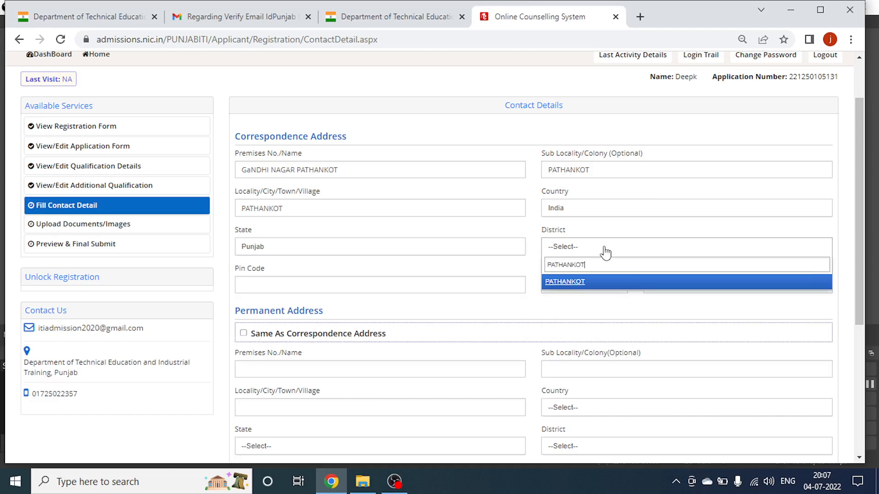
click(572, 283)
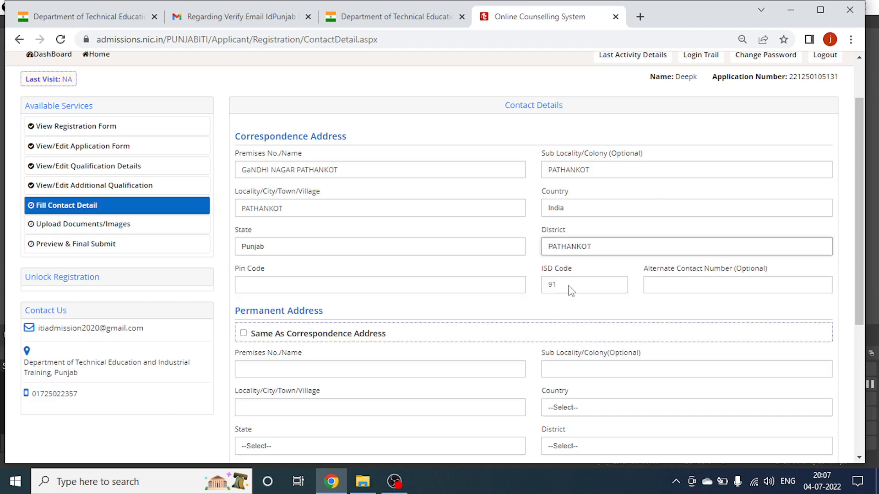
click(307, 287)
text(1)
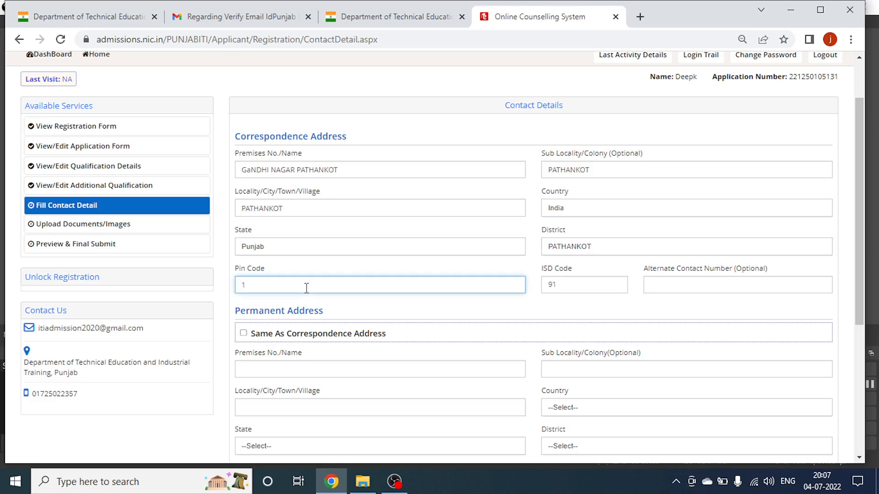
text(4)
text(00)
key(BackSpace)
key(BackSpace)
text(5001)
Make the permanent address same as correspondence and save the contact details.
click(243, 334)
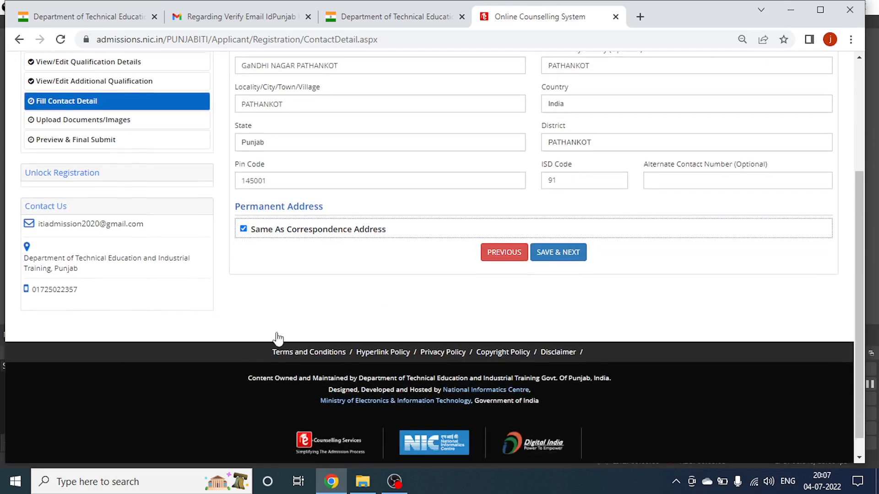
click(551, 234)
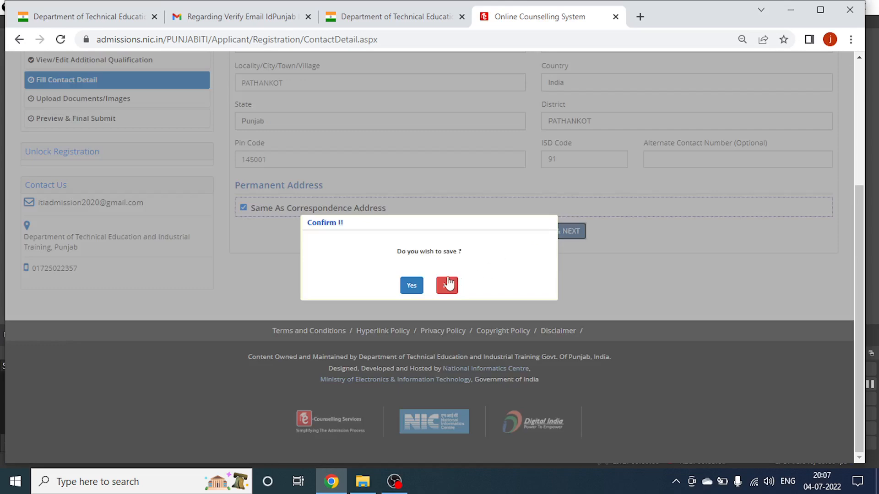
click(412, 286)
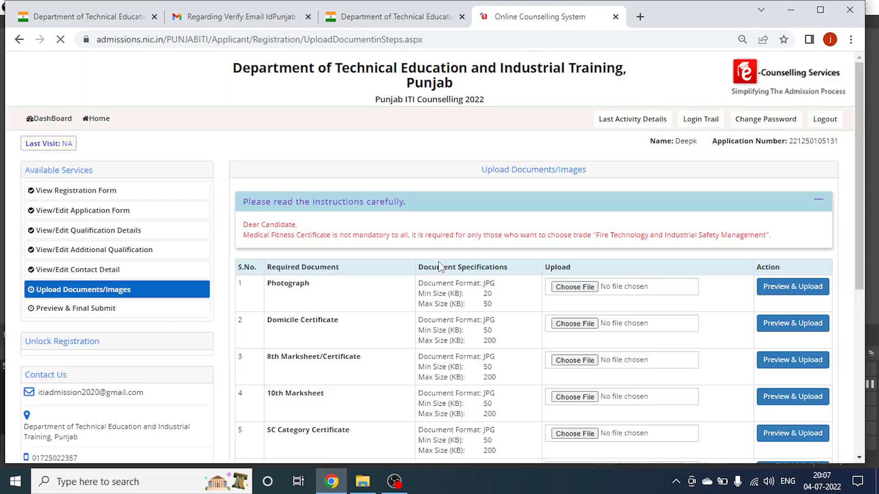
Upload photo.jpg as the applicant's photograph and save the preview.
scroll(441, 261, down, 1)
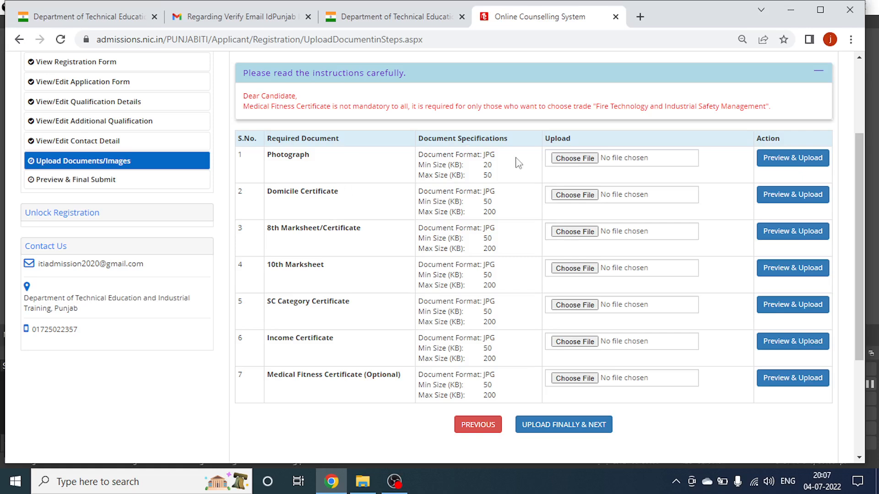
click(569, 159)
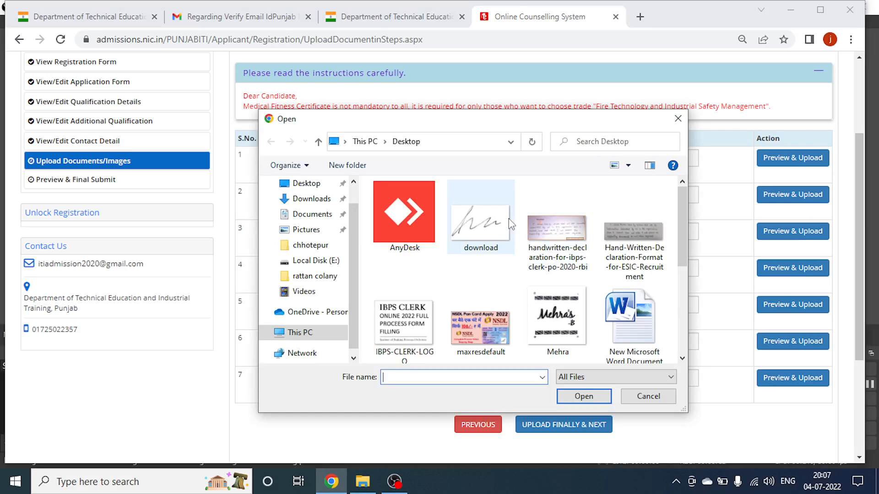
scroll(492, 247, down, 2)
double_click(490, 293)
scroll(690, 198, down, 2)
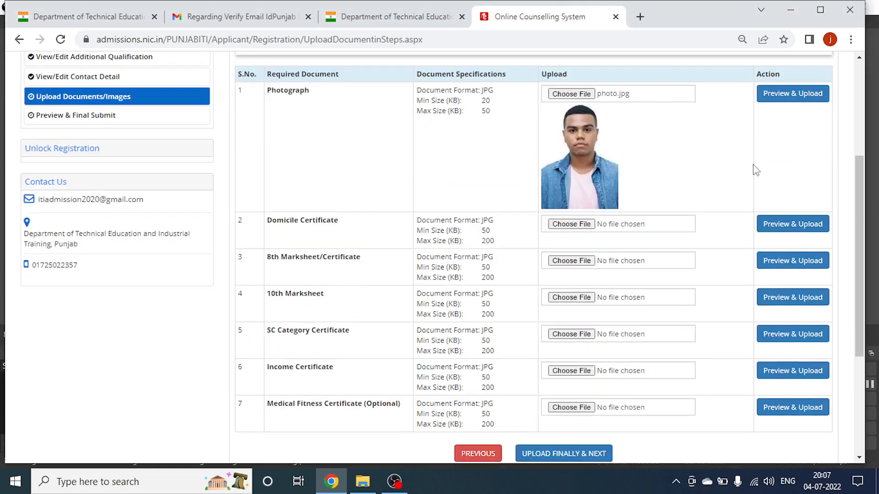
click(783, 98)
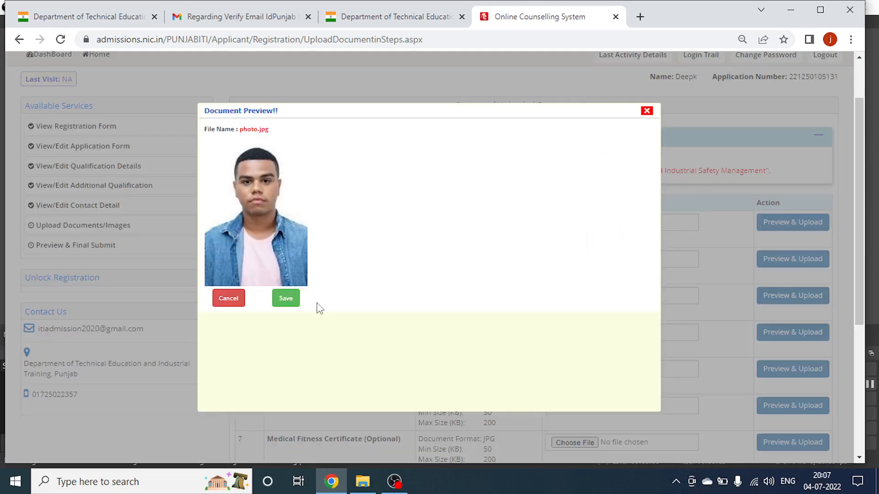
click(287, 298)
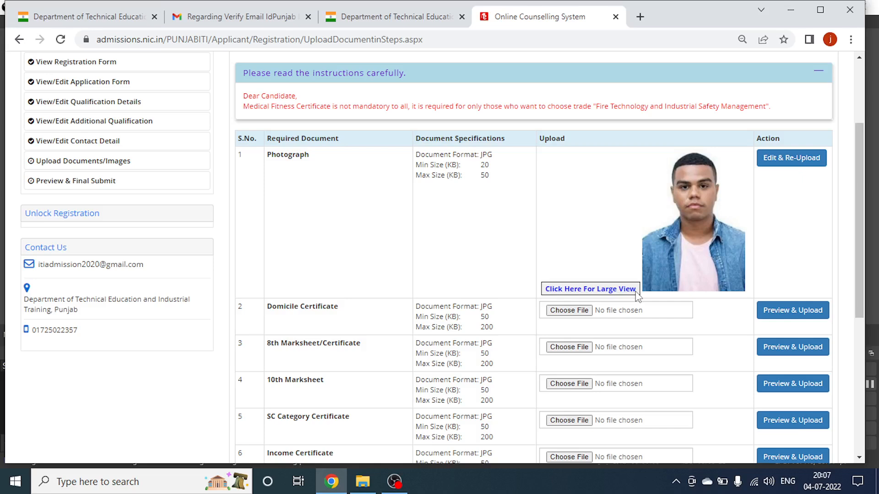
Upload self.jpg as the Domicile Certificate and save the preview.
click(575, 311)
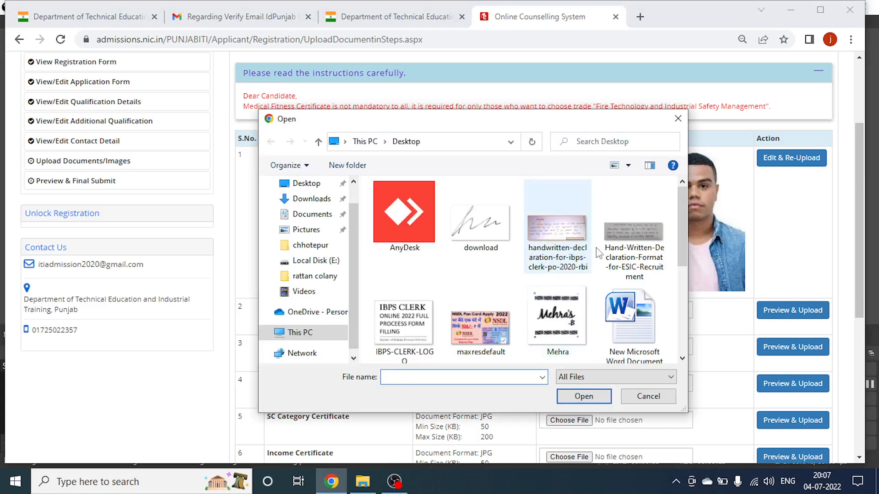
scroll(676, 293, down, 3)
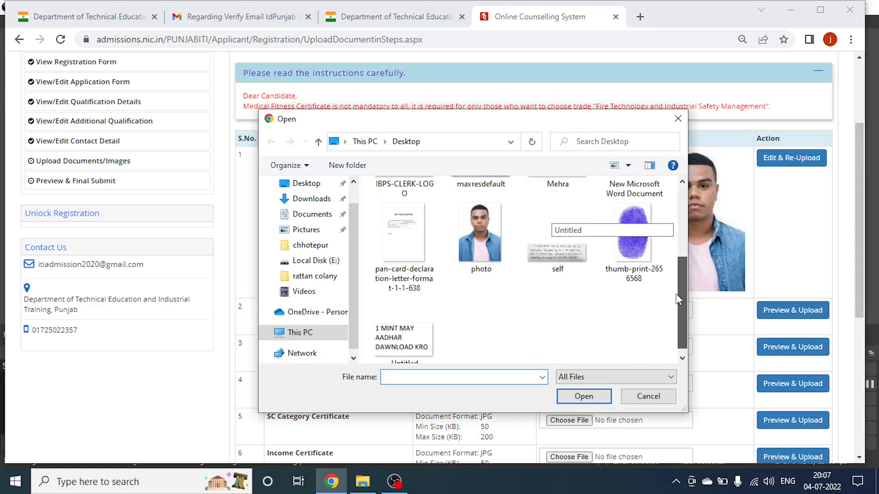
double_click(557, 252)
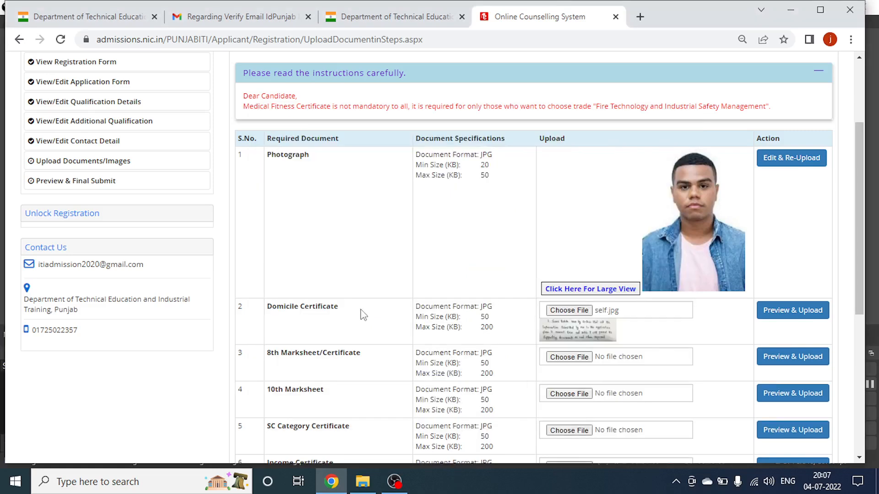
click(798, 315)
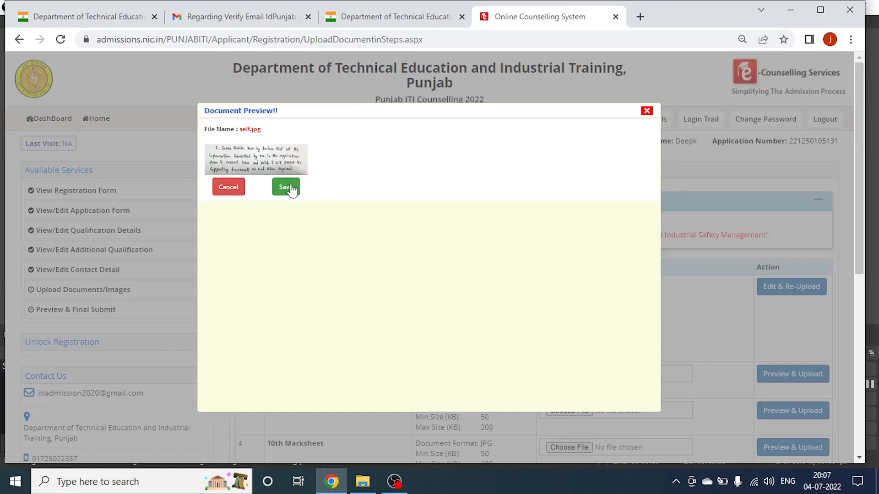
click(286, 186)
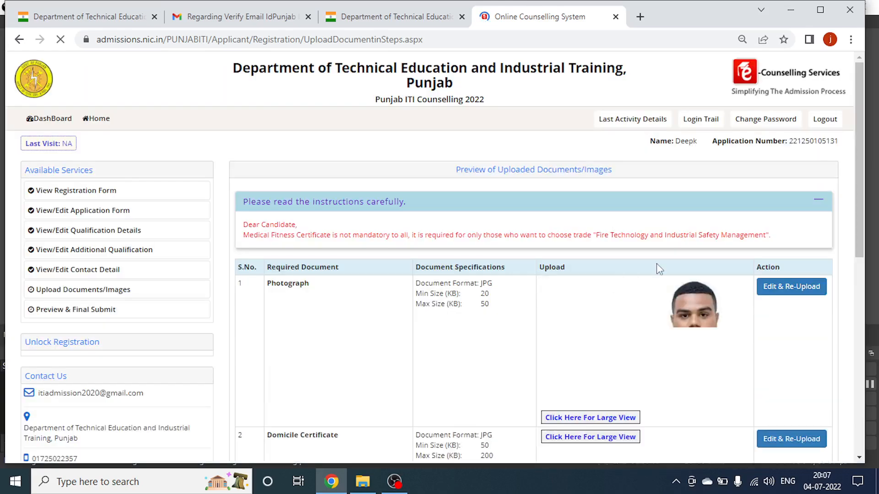
Upload self.jpg as both the 8th Marksheet and the 10th Marksheet.
click(577, 223)
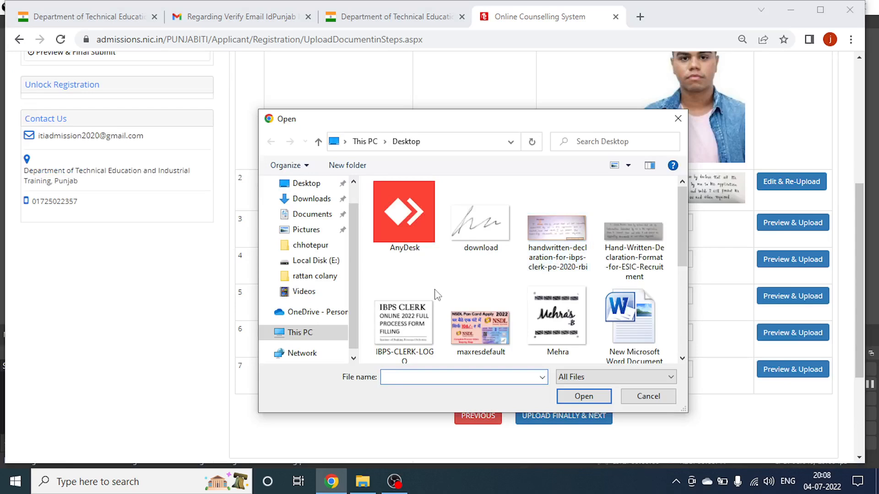
scroll(504, 302, down, 2)
double_click(554, 316)
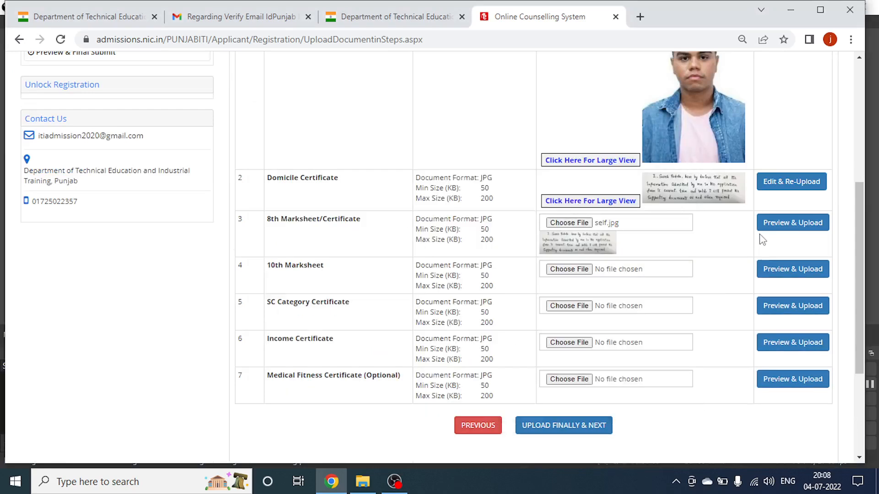
click(763, 228)
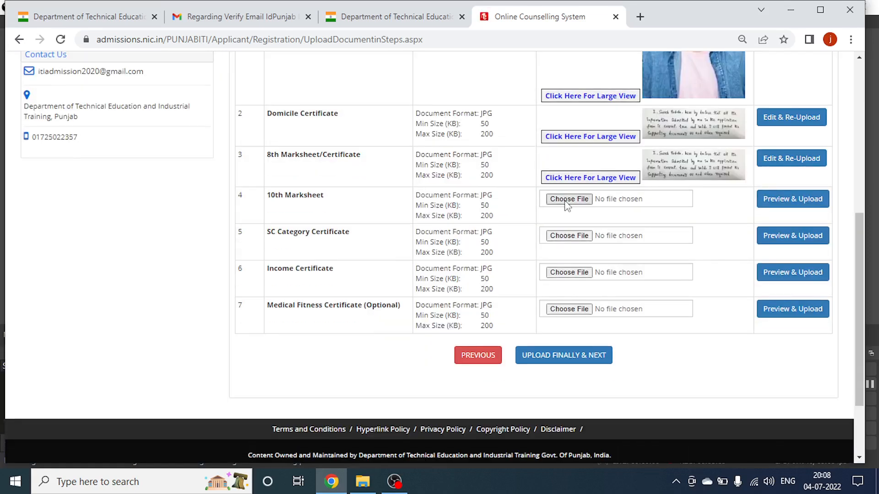
click(568, 200)
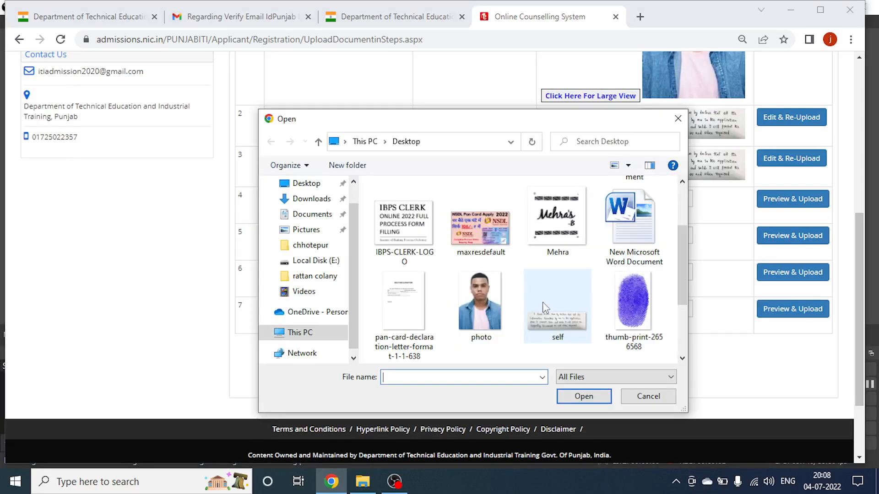
double_click(544, 307)
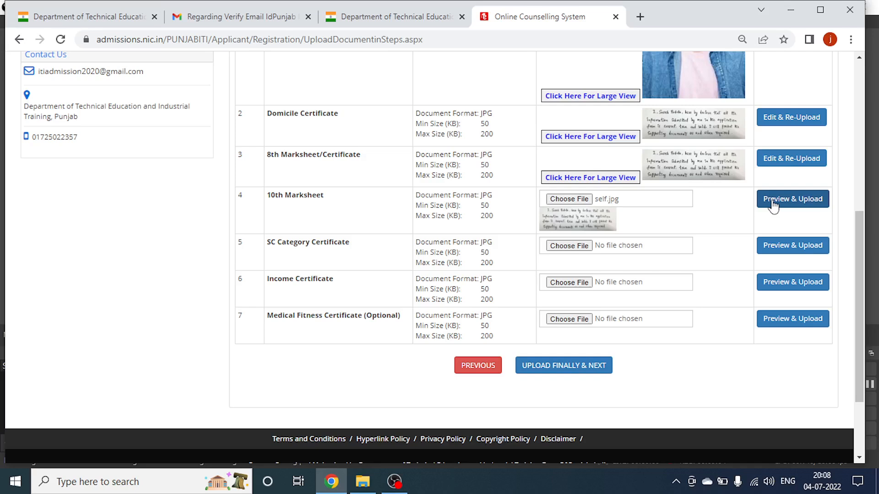
click(773, 204)
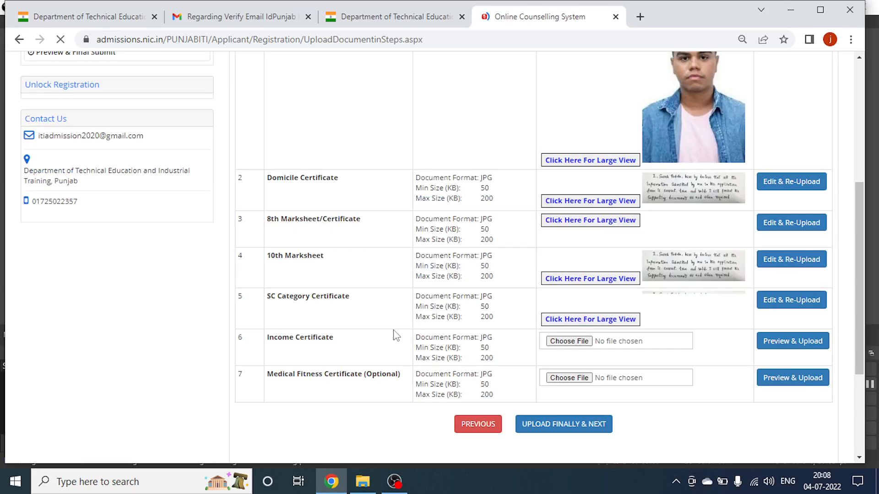
Upload self.jpg as the Income Certificate.
click(569, 341)
double_click(557, 247)
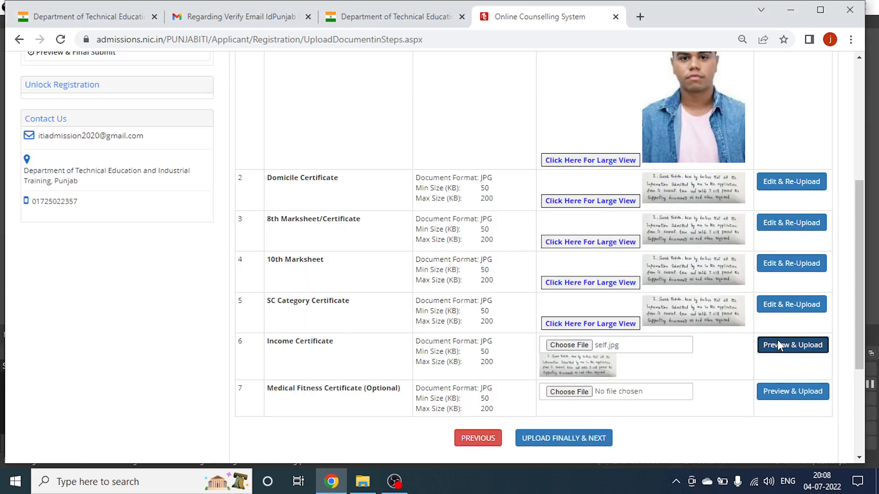
click(778, 344)
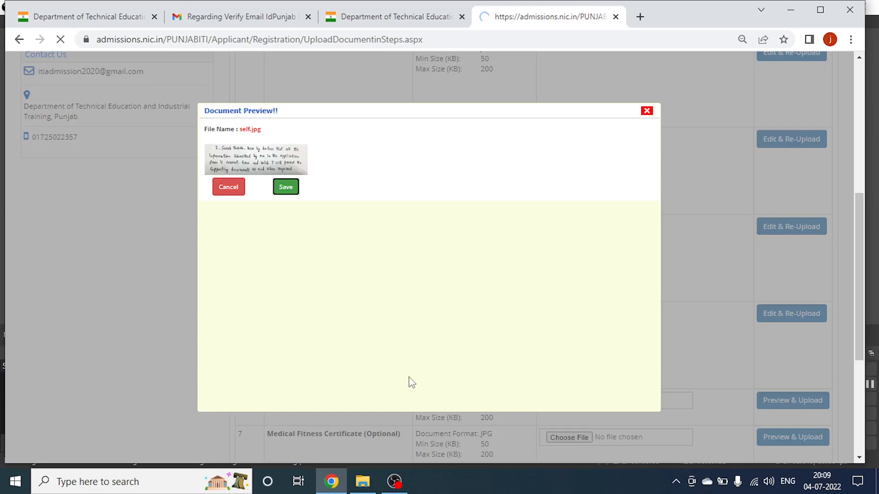
scroll(564, 335, down, 5)
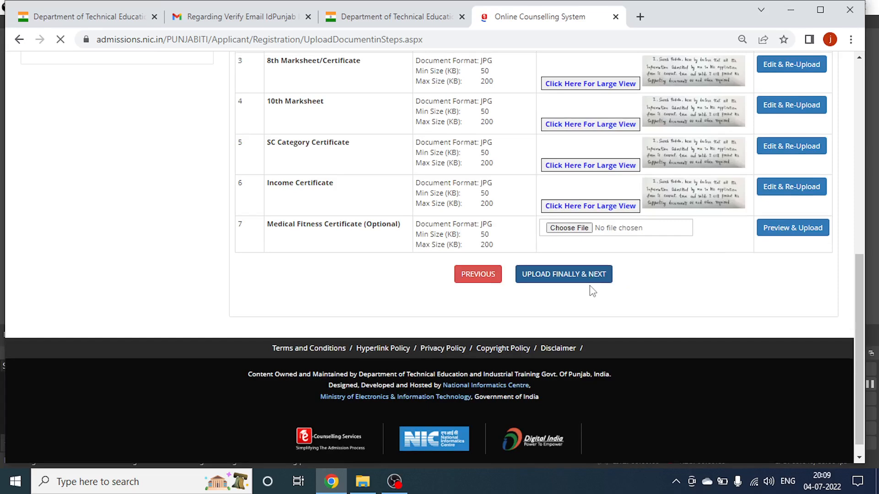
Tick the declaration checkbox and SAVE & FINAL SUBMIT the application.
scroll(466, 264, down, 4)
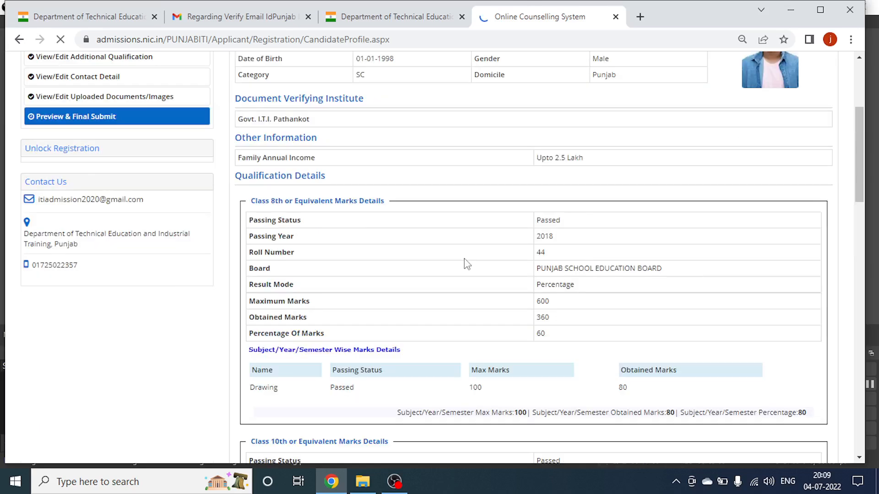
scroll(466, 264, down, 4)
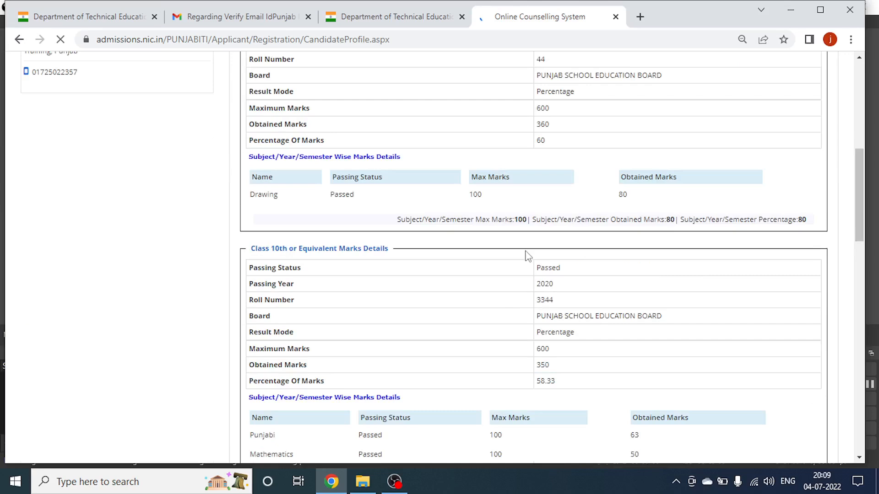
scroll(527, 256, down, 20)
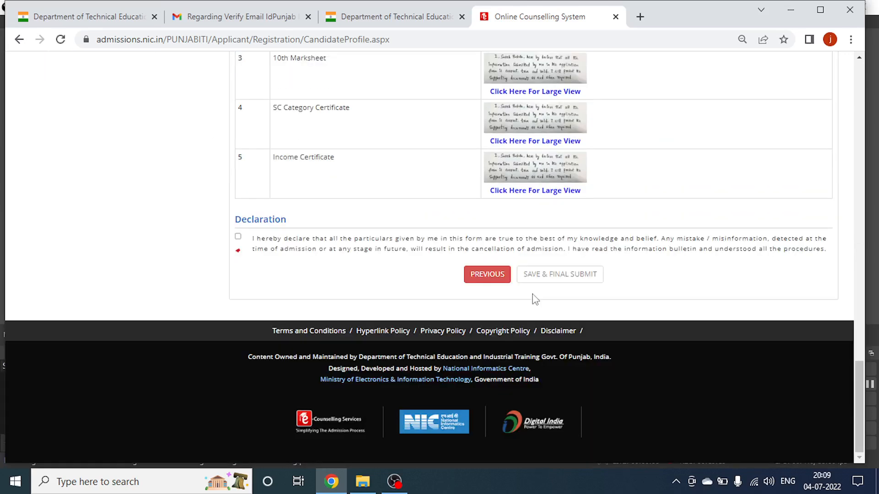
click(238, 236)
click(561, 276)
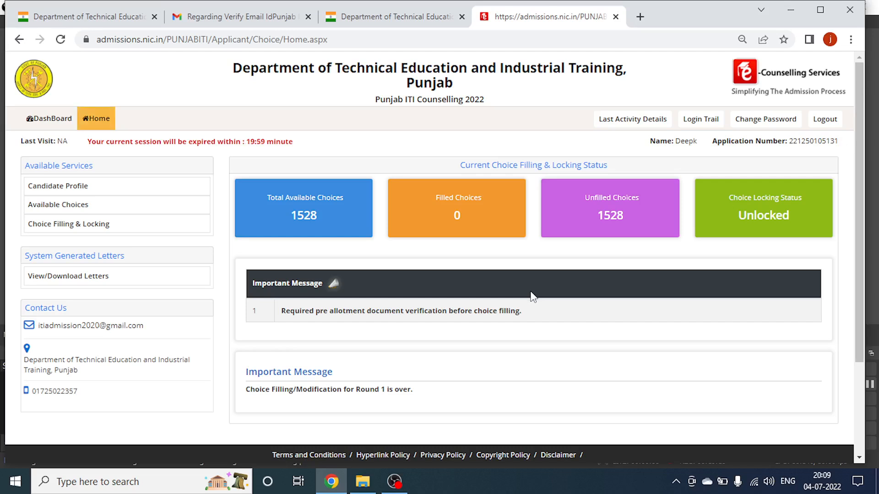
scroll(533, 296, down, 3)
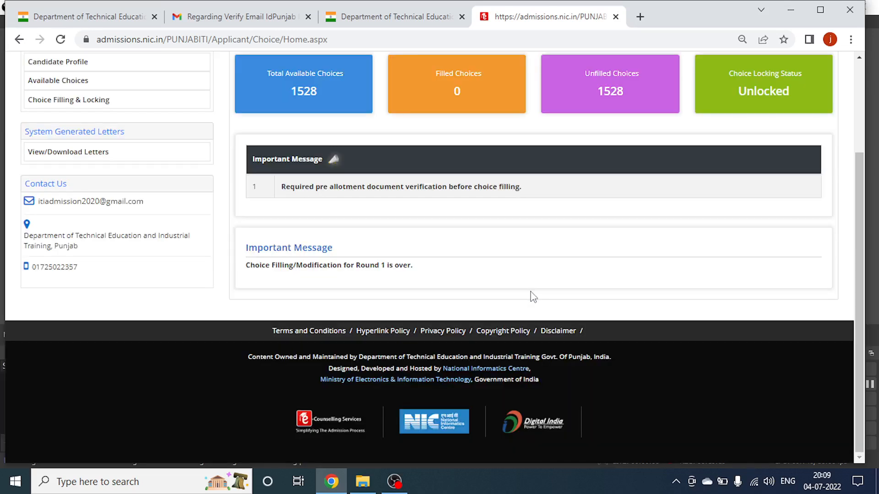
scroll(534, 297, up, 3)
scroll(370, 260, down, 2)
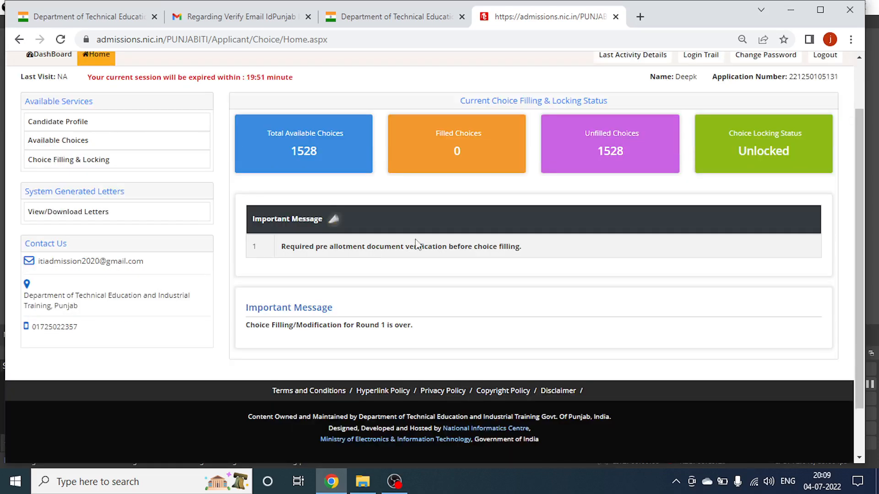
scroll(416, 243, up, 2)
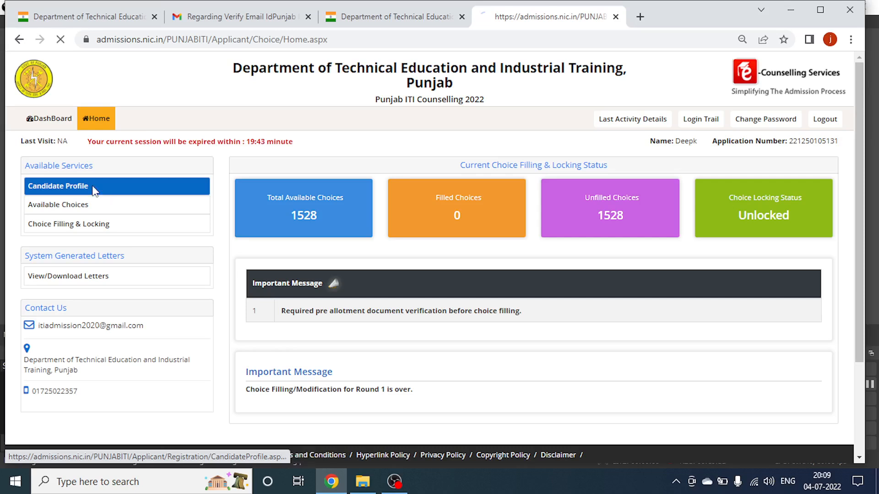
Open the Candidate Profile and review its qualification, contact and uploaded-document sections.
click(93, 190)
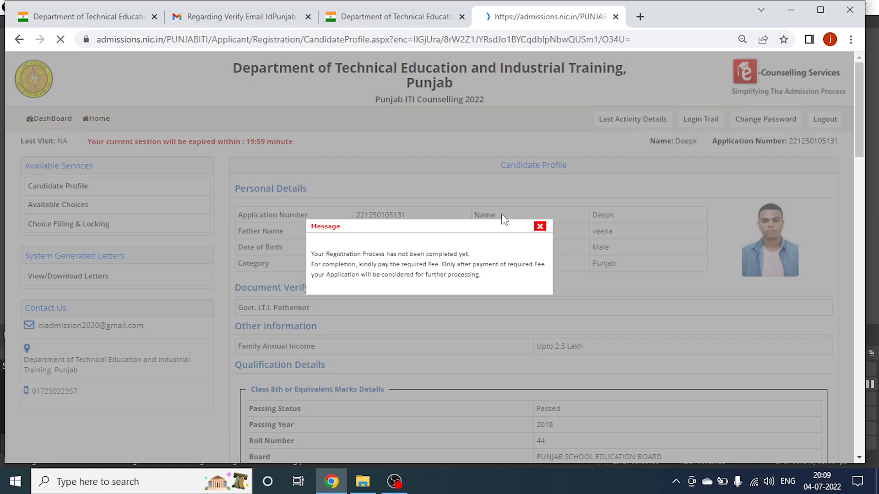
scroll(449, 272, down, 12)
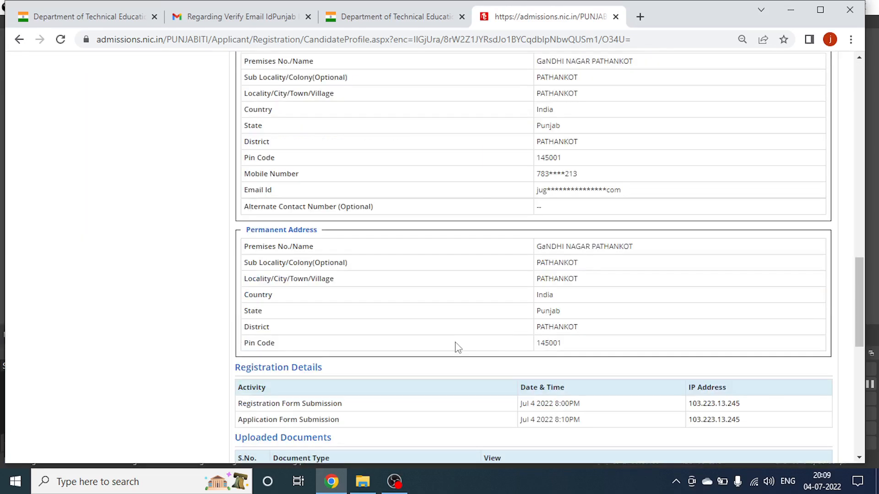
scroll(457, 347, down, 10)
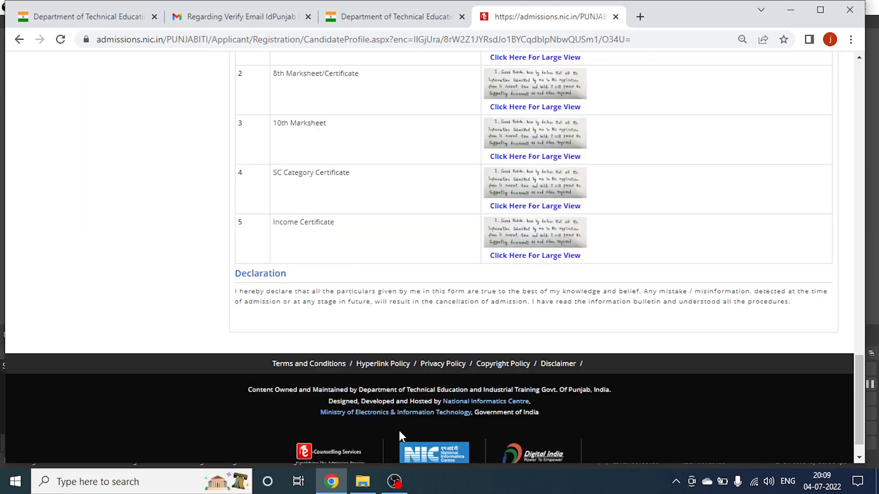
click(392, 481)
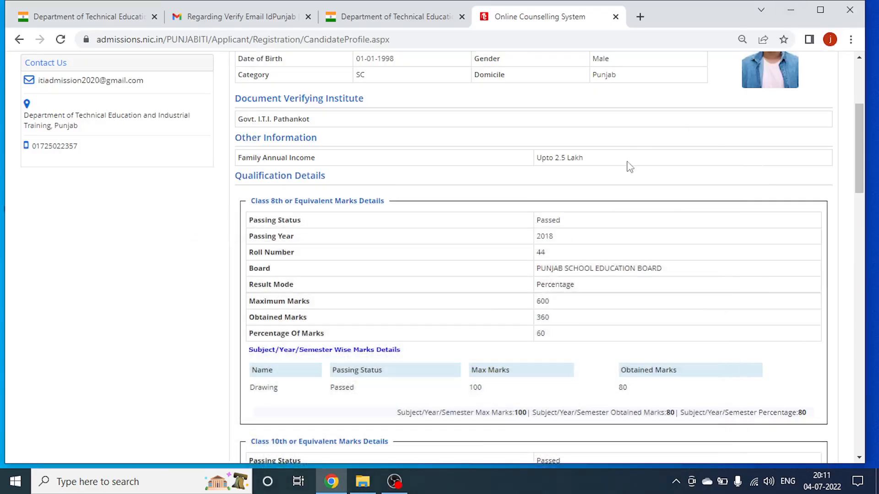
scroll(605, 191, up, 5)
scroll(618, 299, down, 15)
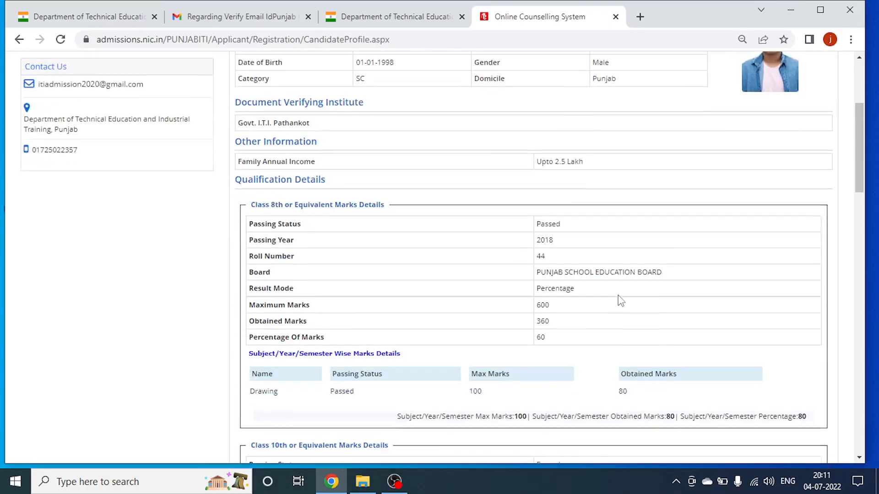
scroll(622, 312, down, 15)
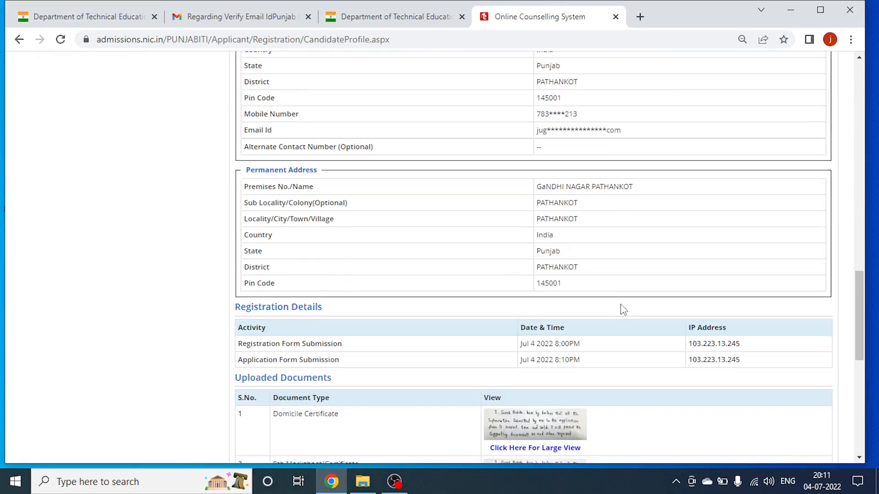
scroll(622, 311, up, 15)
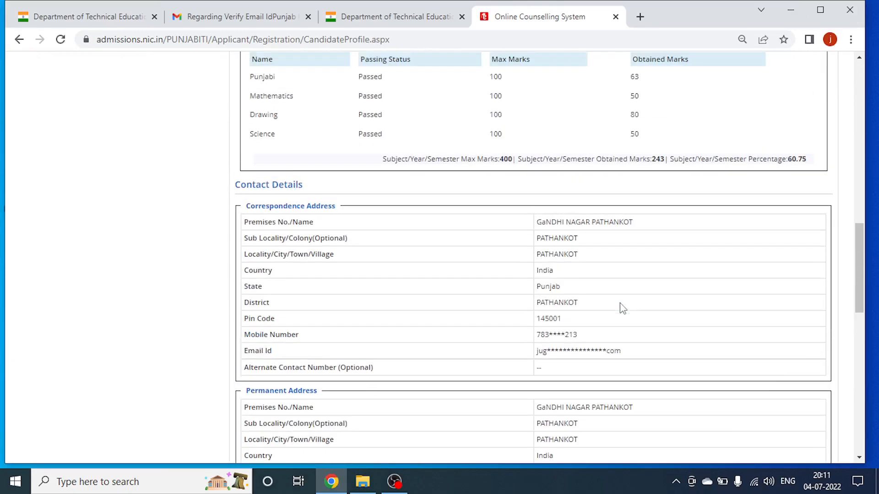
scroll(650, 286, up, 2)
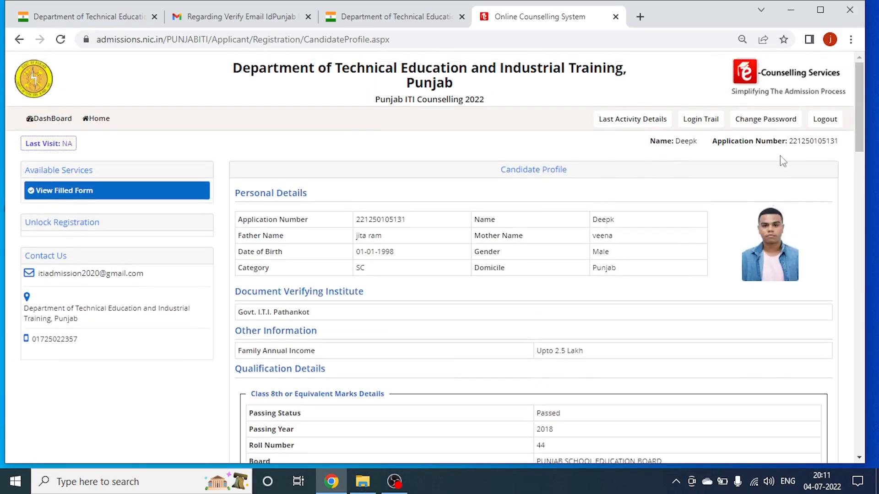
drag(789, 142, 846, 147)
click(846, 147)
click(51, 120)
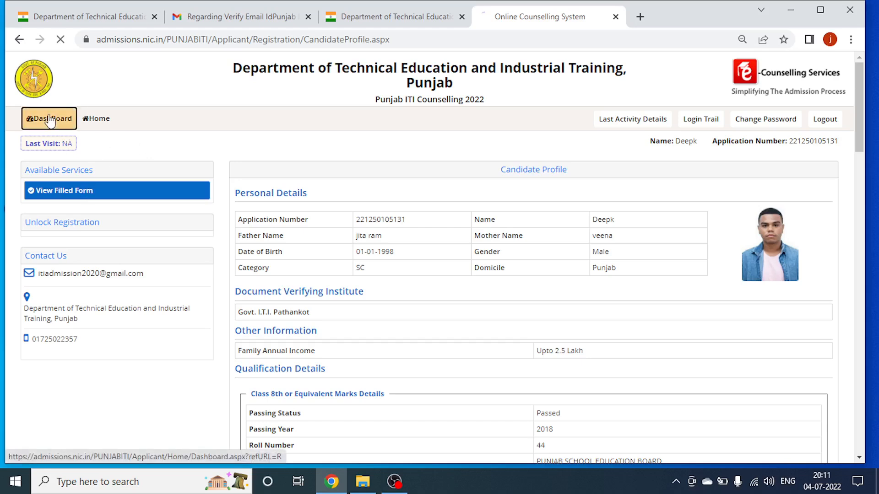
Open Manage Counselling Registration to see every section Completed with fee payment pending.
scroll(58, 179, down, 1)
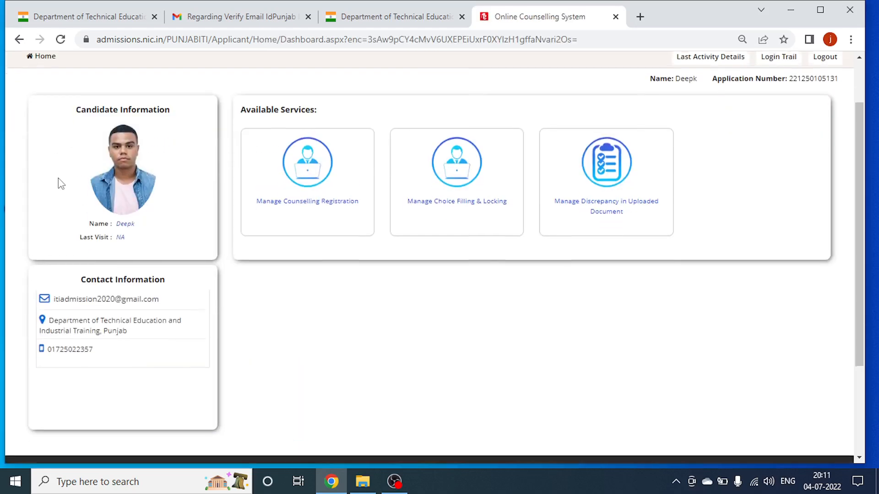
scroll(58, 178, up, 1)
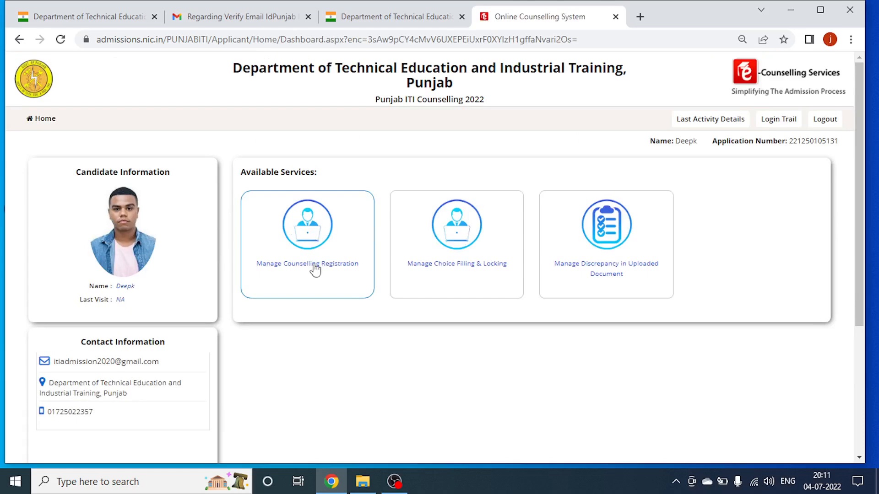
click(315, 270)
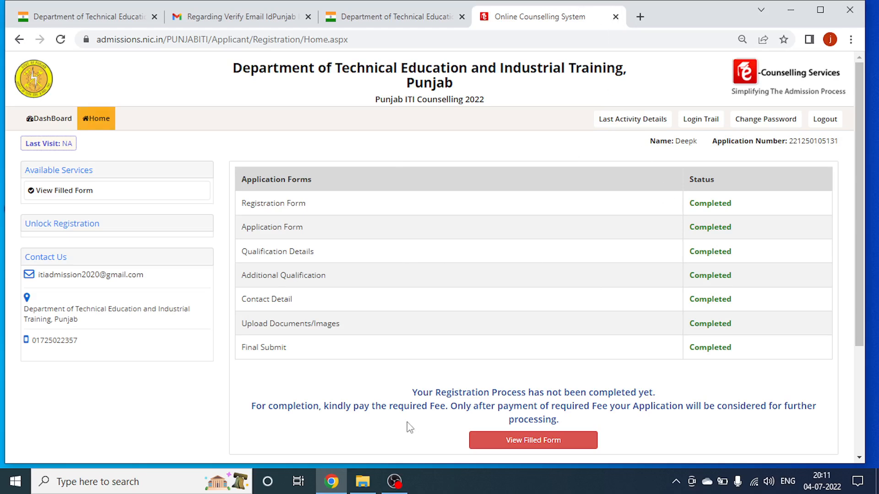
click(394, 481)
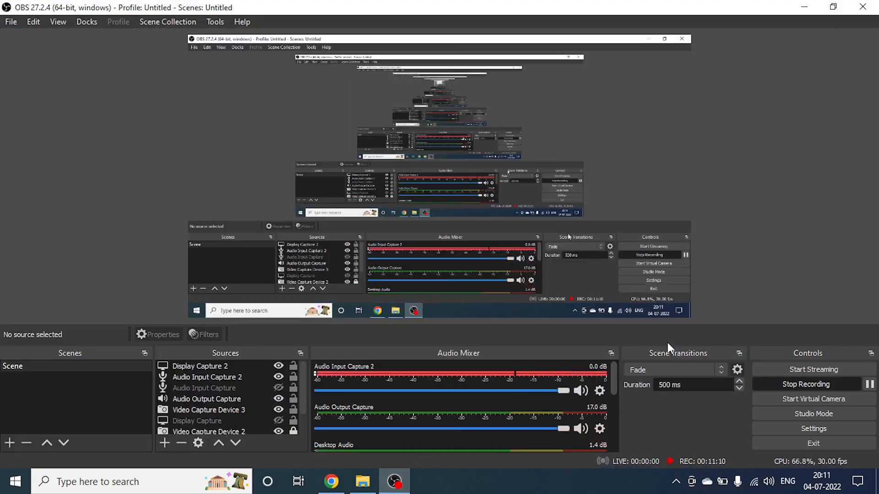
click(869, 385)
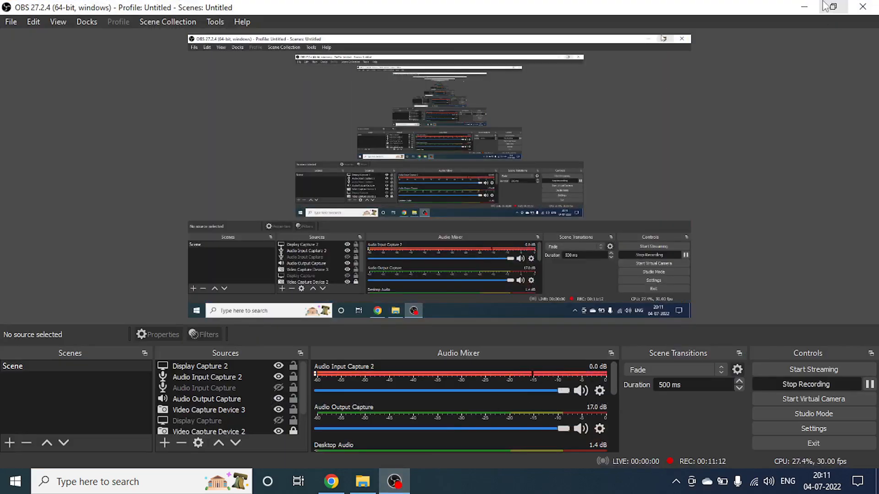